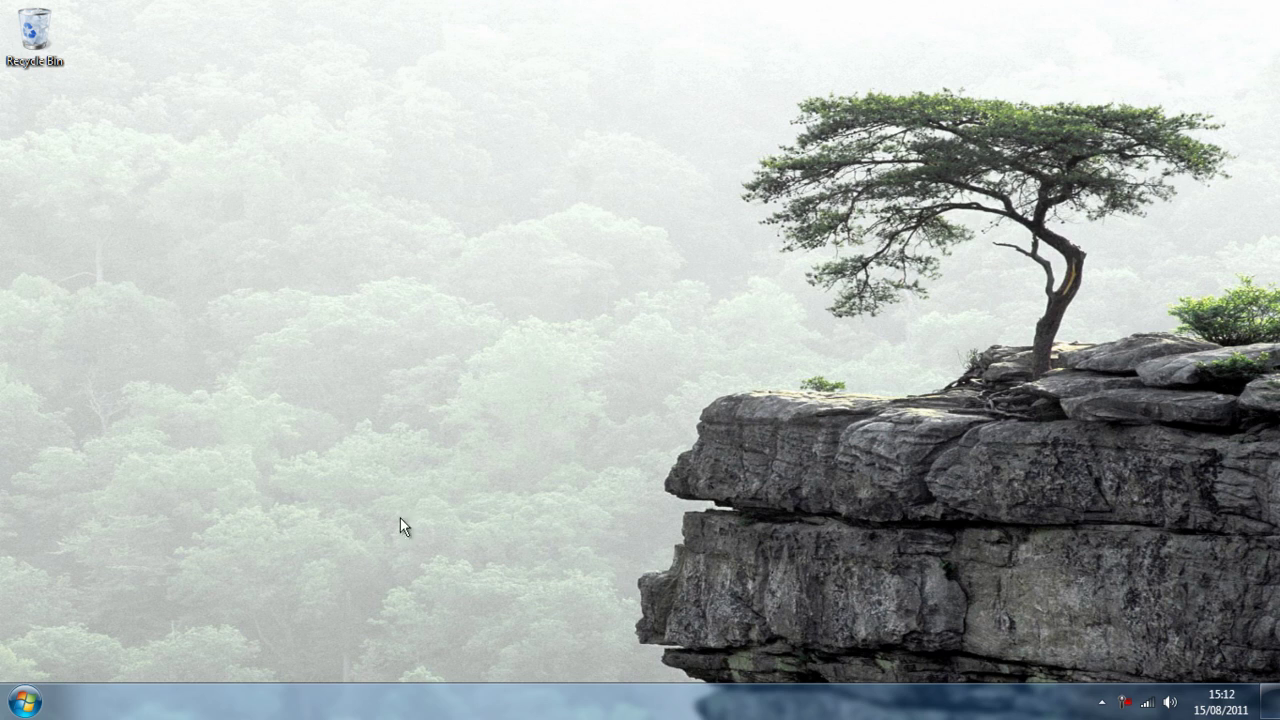
# - Check the monitor's resolution in the desktop's screen resolution settings and close the settings
pyautogui.rightClick(573, 291)
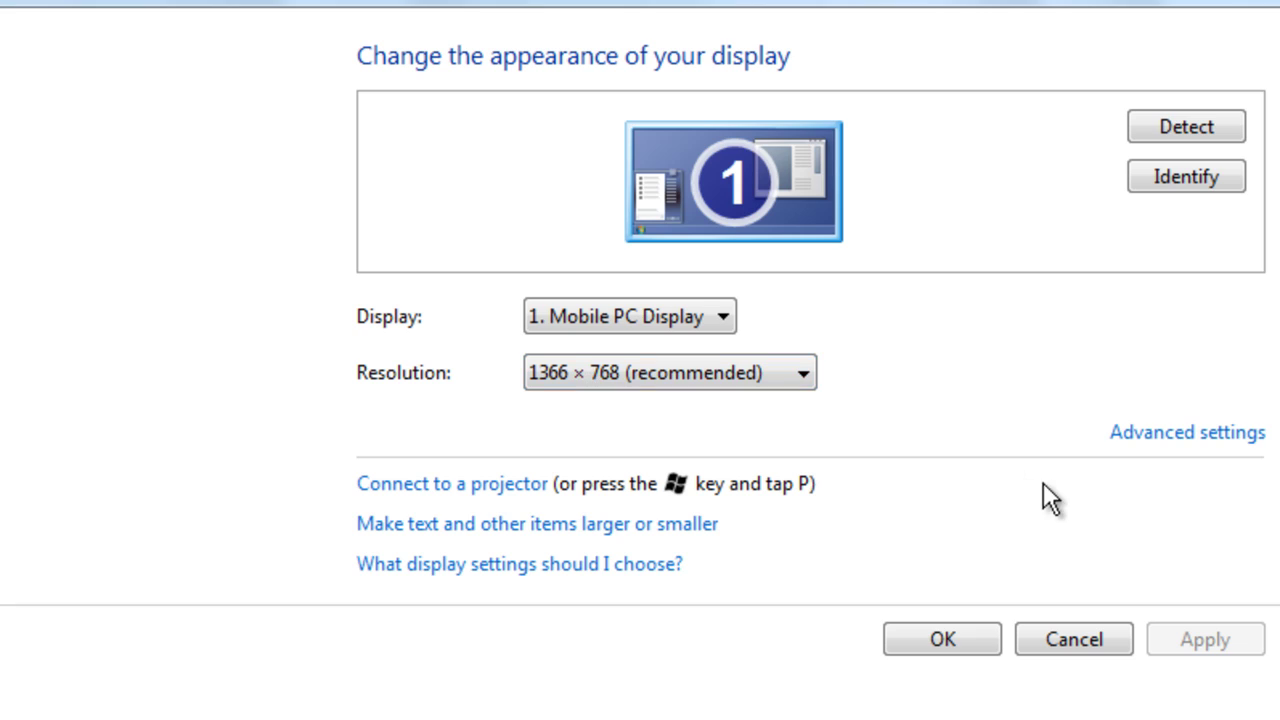
pyautogui.click(942, 639)
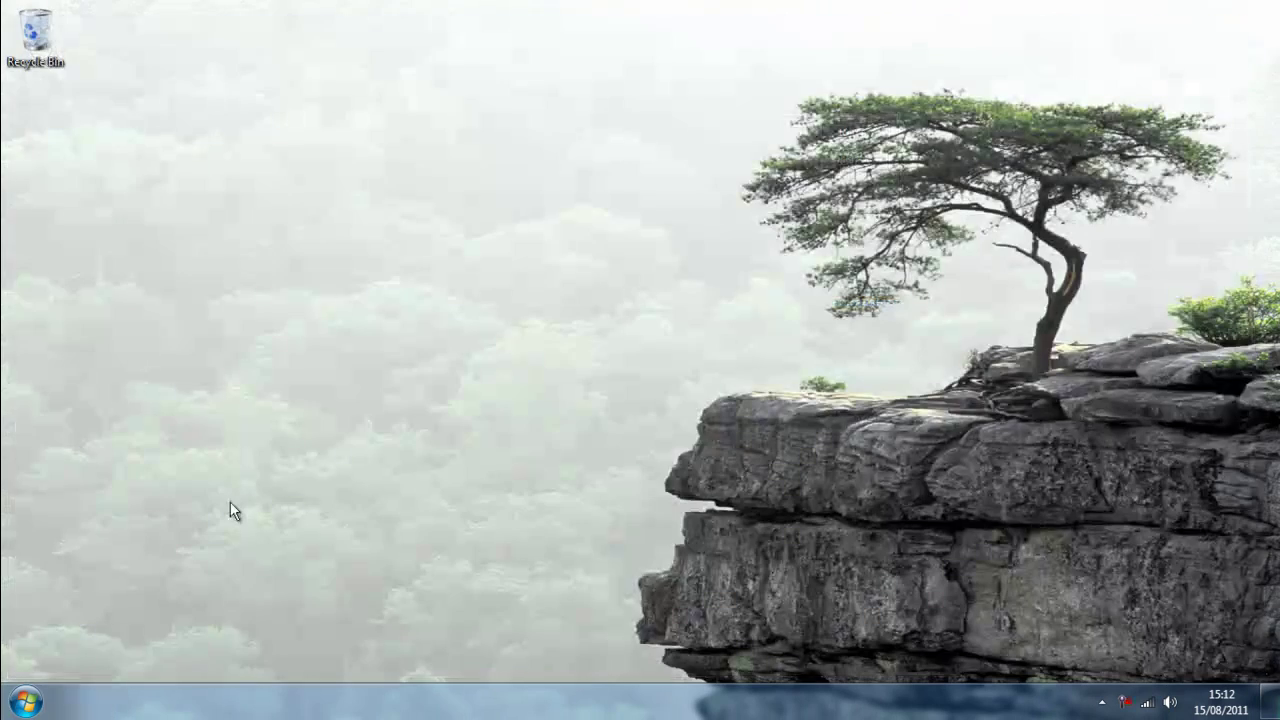
# - Start Google Chrome, look up the screen resolution on whatismyscreenresolution.com, and open Google's Advanced Image Search page
pyautogui.click(26, 702)
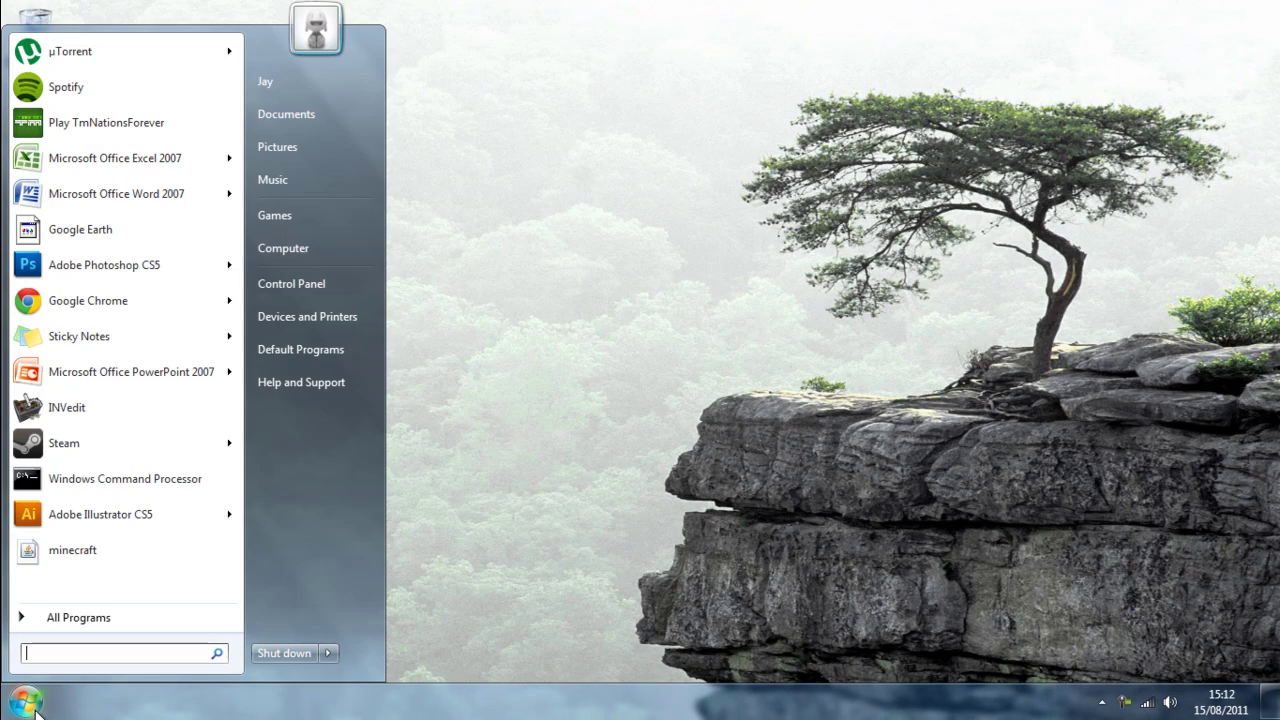
pyautogui.click(57, 307)
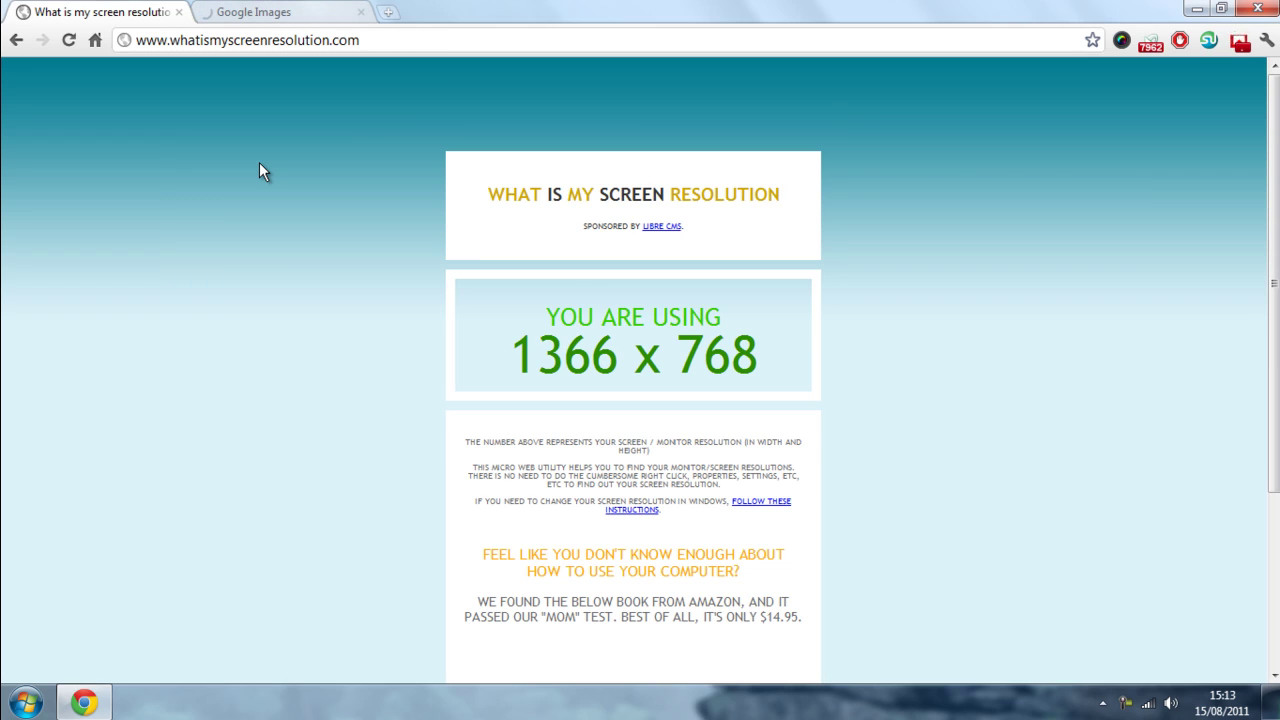
pyautogui.hotkey('ctrl', 'Tab')
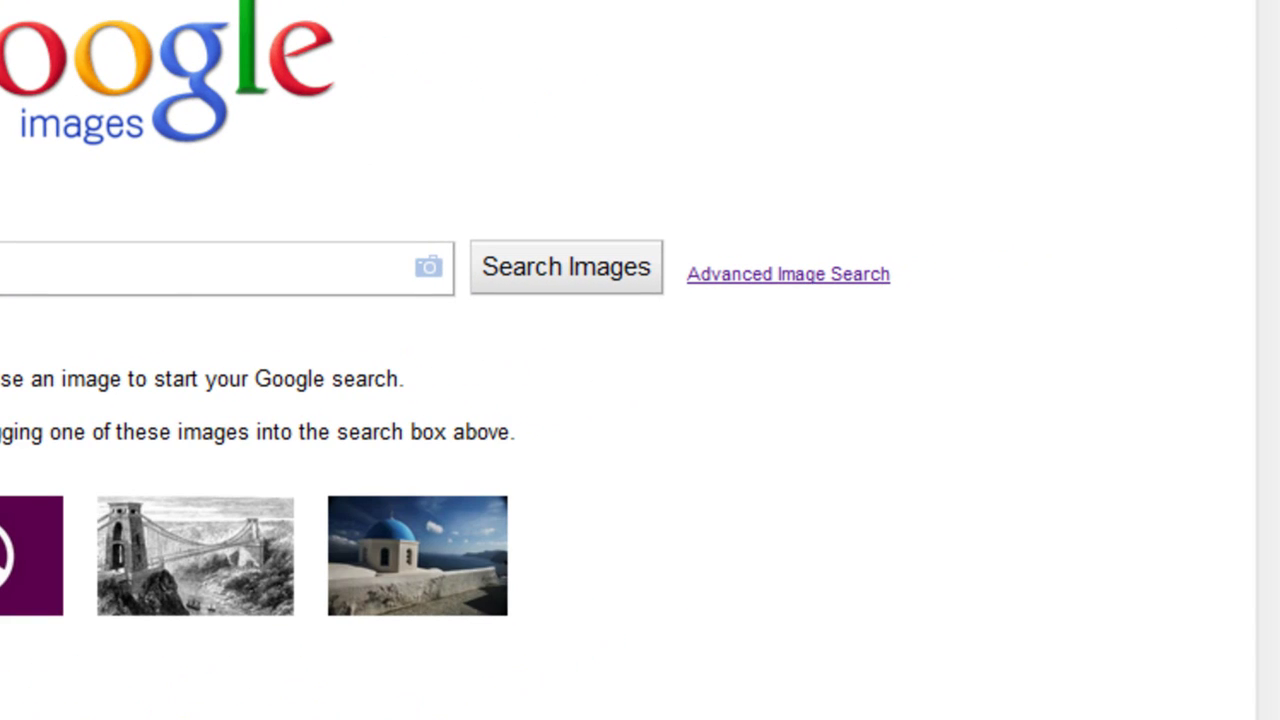
pyautogui.press('Return')
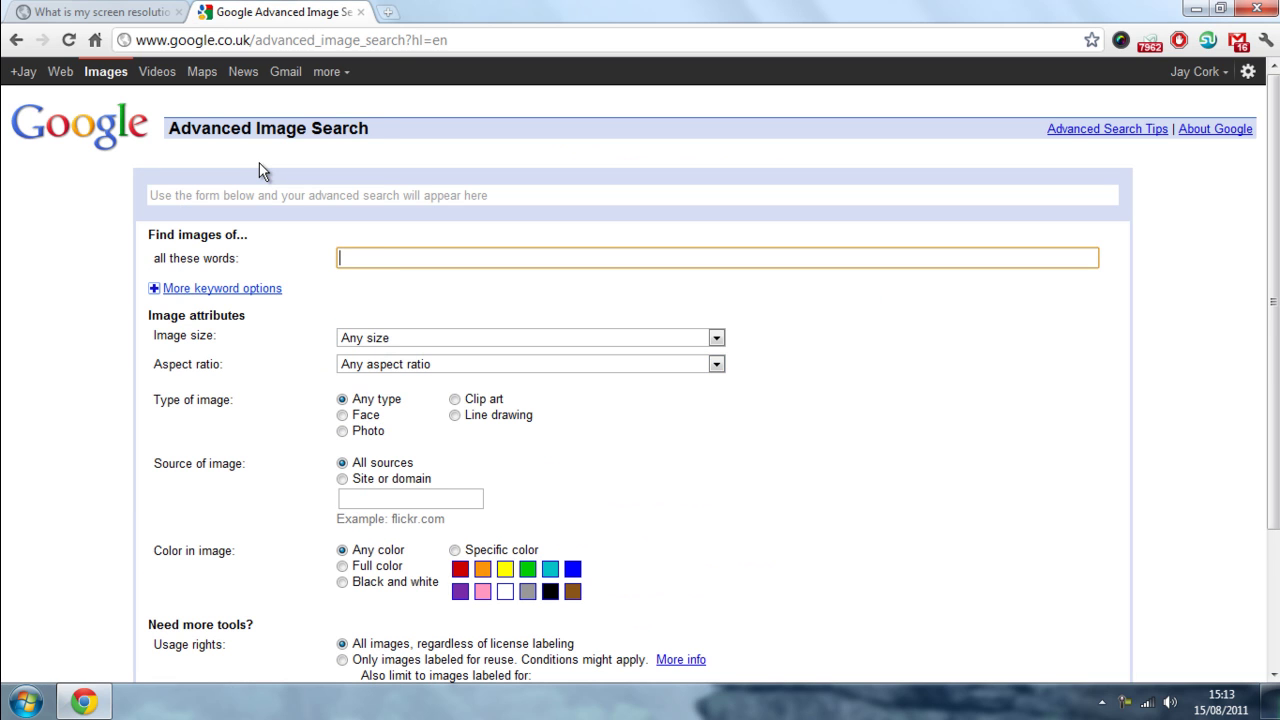
# - Enter beer as the image search words and restrict the image size to exactly 1366 wide by 768 high
pyautogui.write('beer')
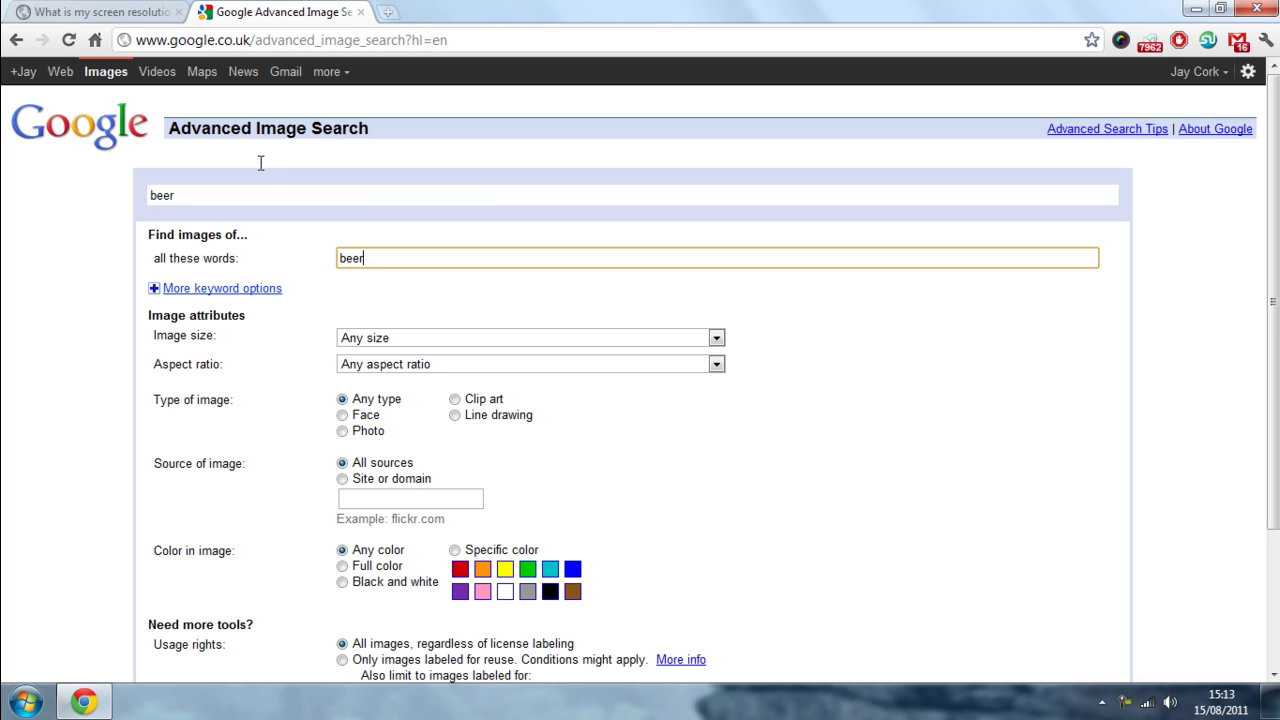
pyautogui.scroll(-1, 260, 162)
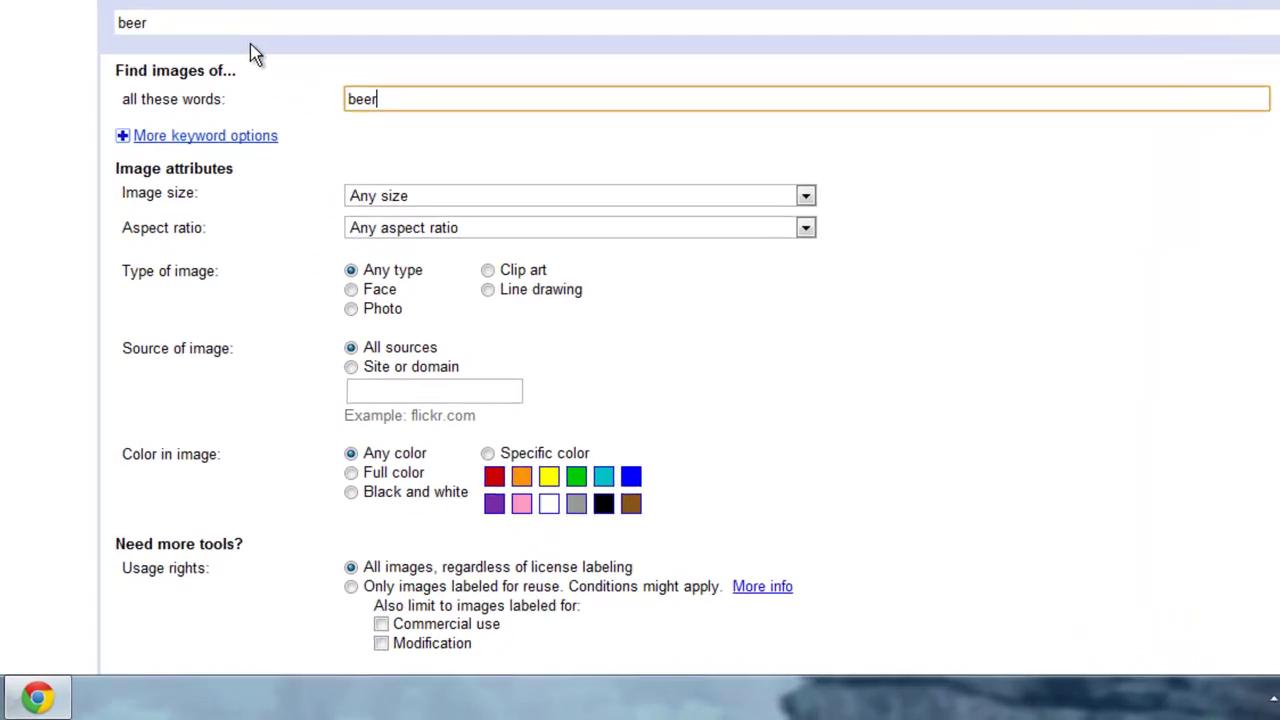
pyautogui.click(717, 287)
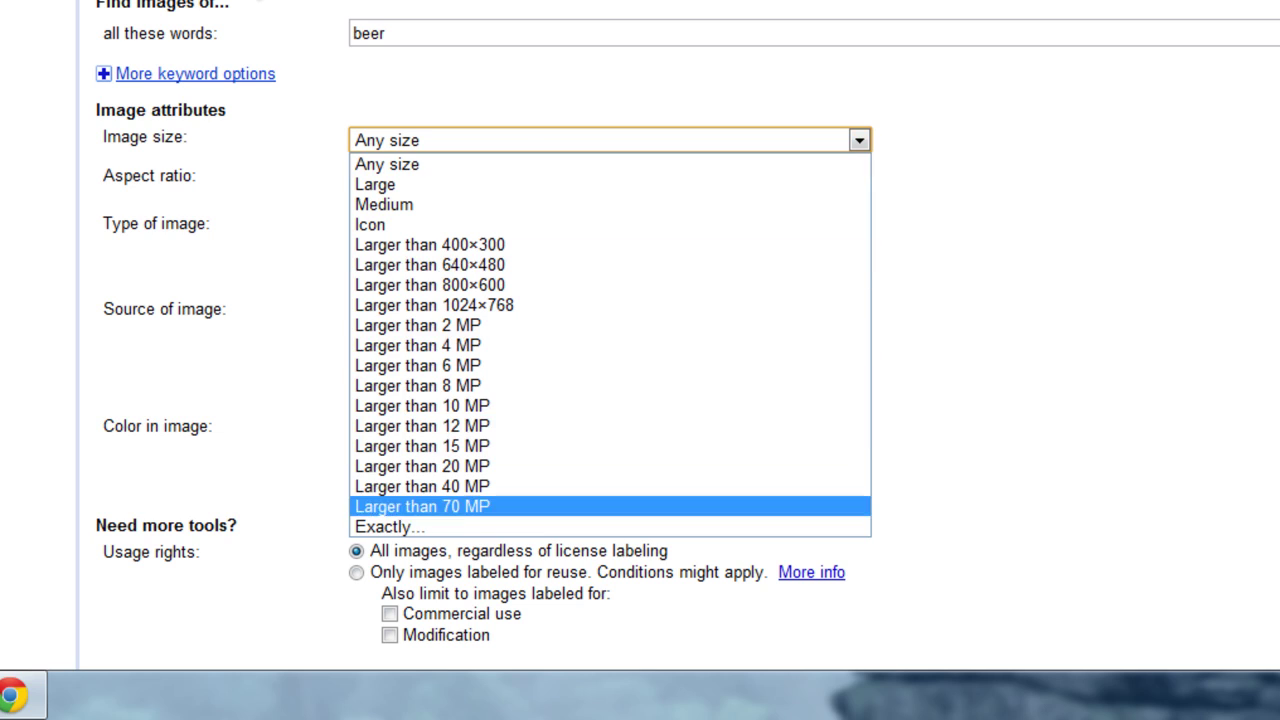
pyautogui.click(389, 527)
pyautogui.click(444, 176)
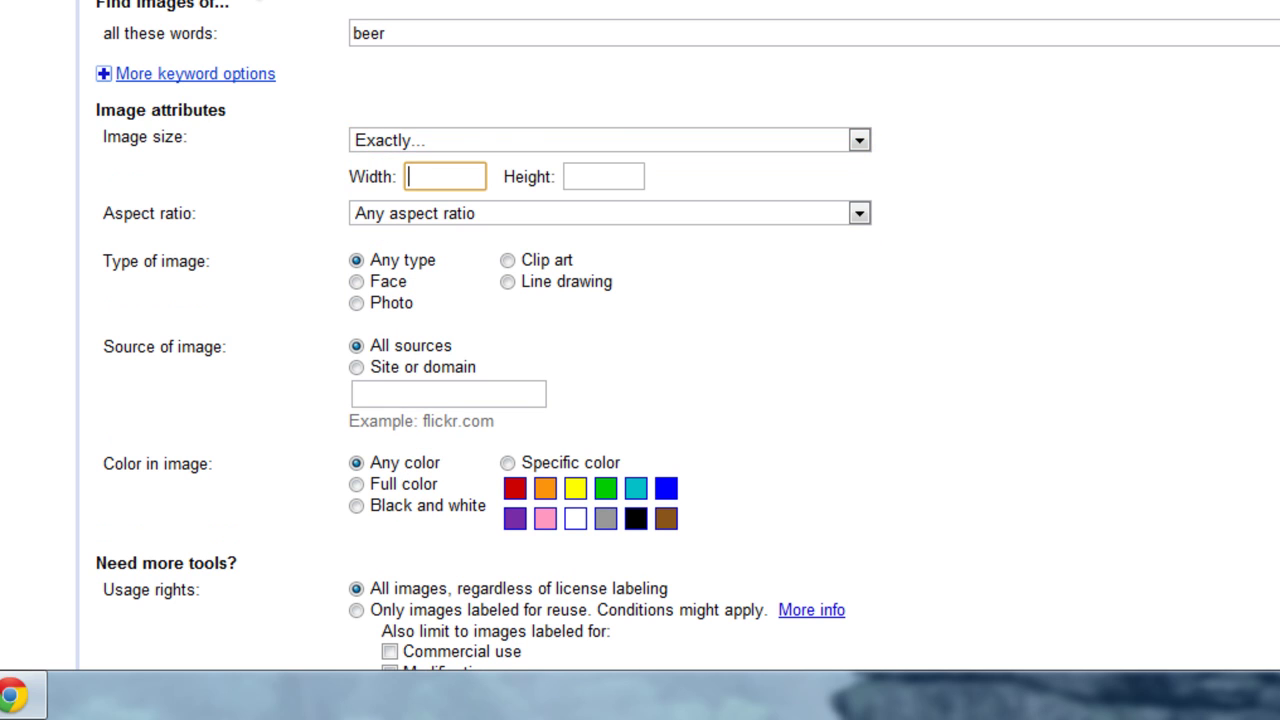
pyautogui.write('1366')
pyautogui.hotkey('ctrl', 'Tab')
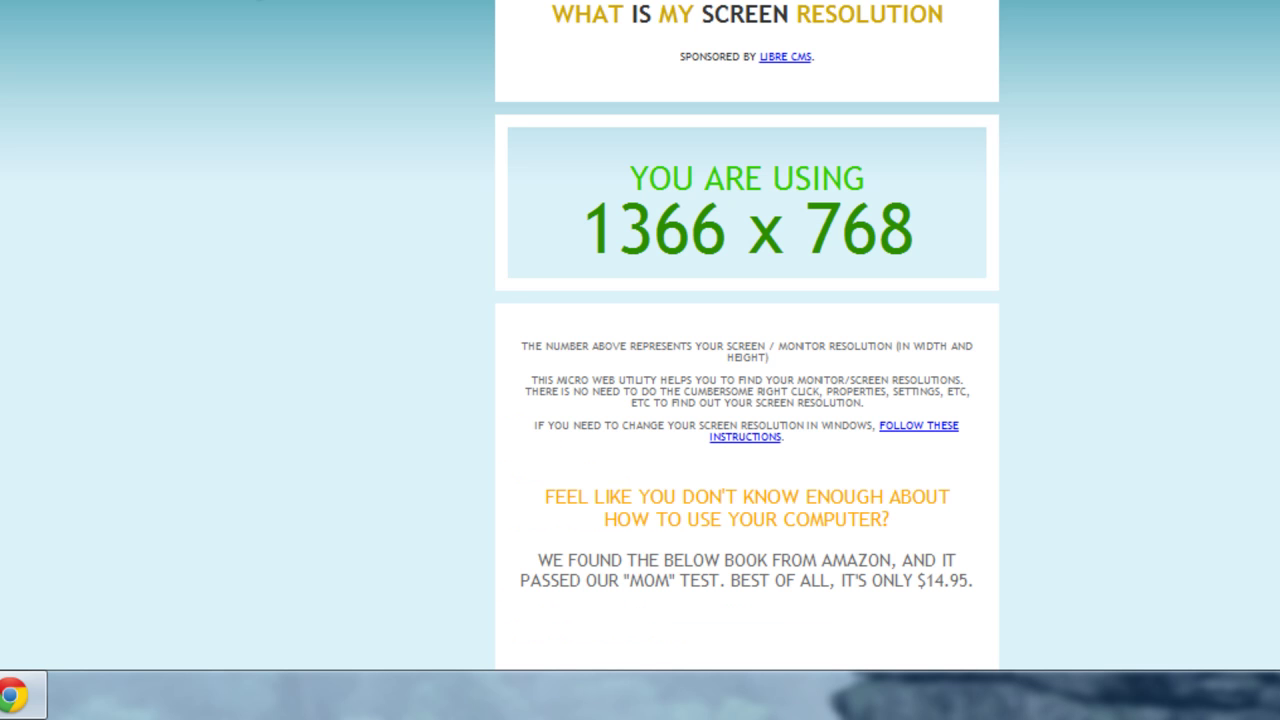
pyautogui.hotkey('ctrl', 'shift', 'Tab')
pyautogui.press('Tab')
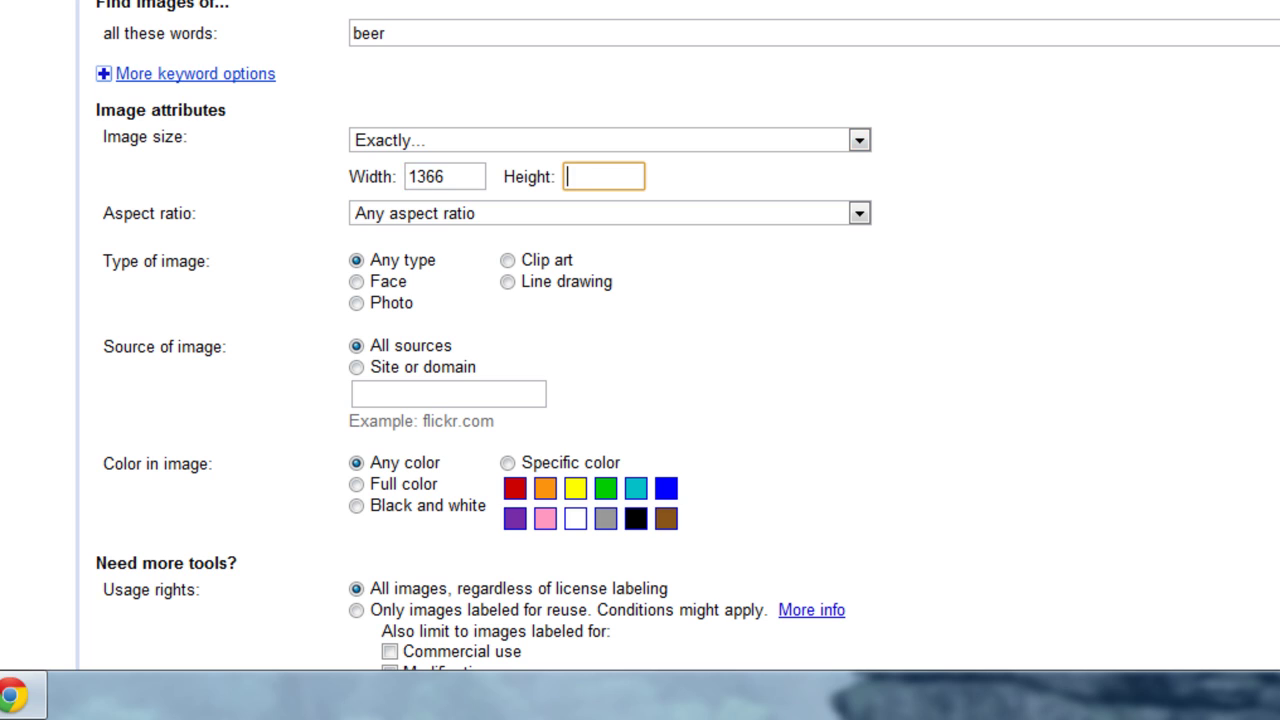
pyautogui.write('768')
# - Limit the results to JPG files and run the advanced image search
pyautogui.scroll(-1, 640, 335)
pyautogui.scroll(-1, 640, 335)
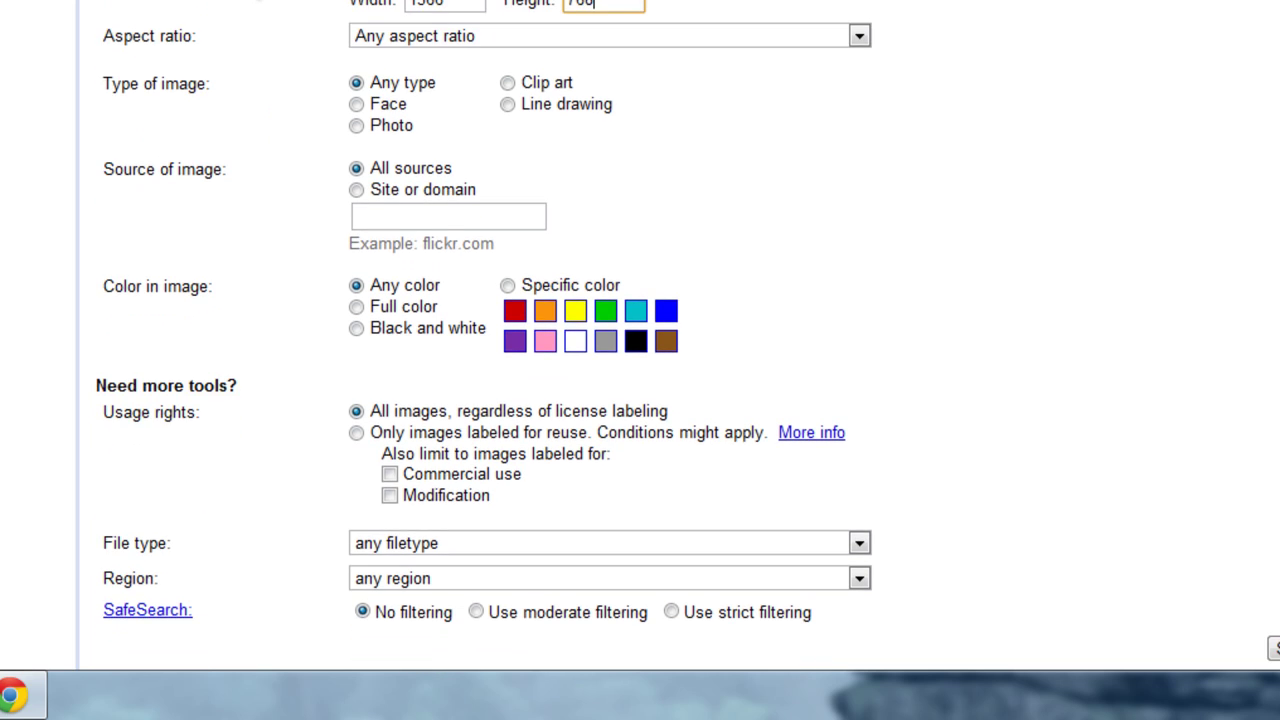
pyautogui.click(859, 543)
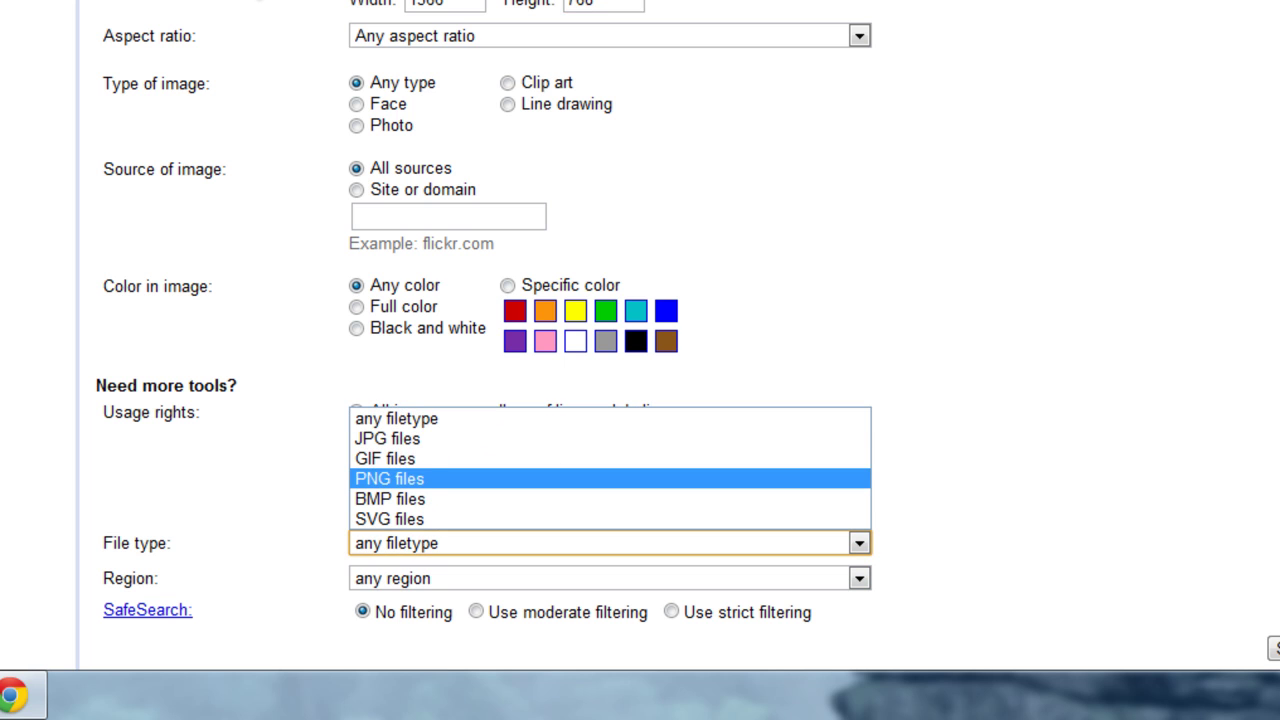
pyautogui.click(362, 437)
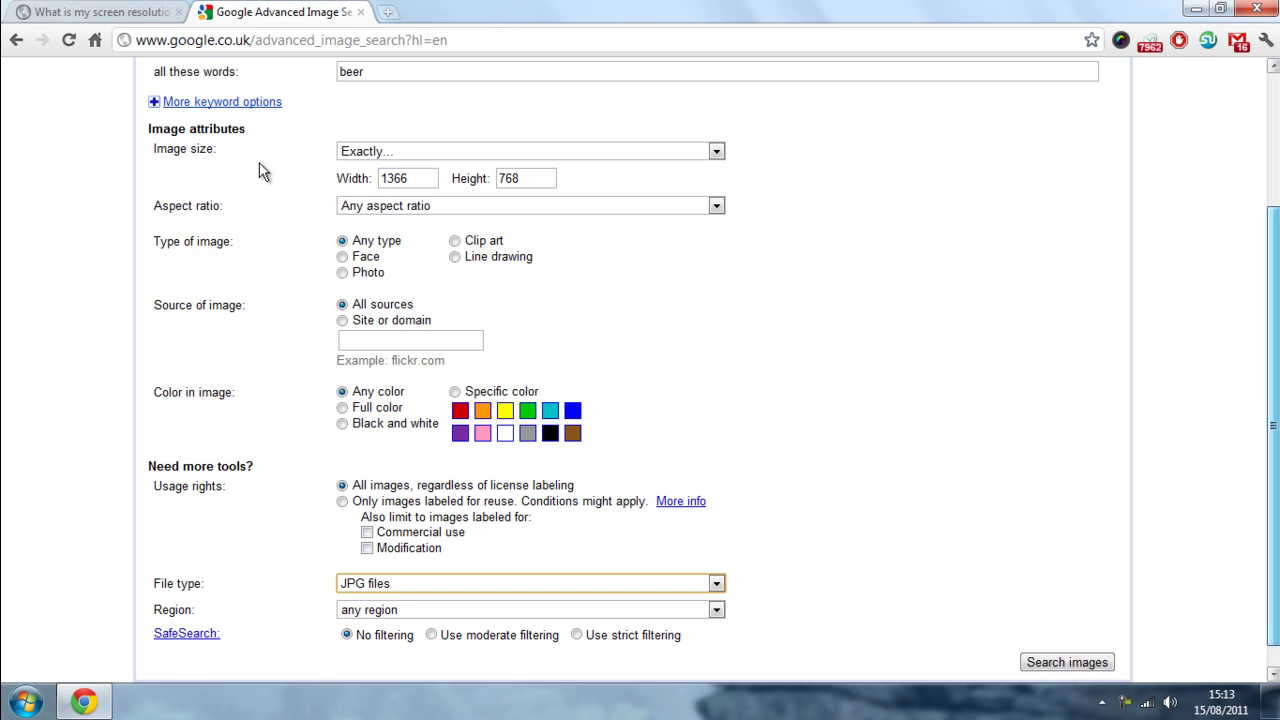
pyautogui.scroll(-1, 259, 172)
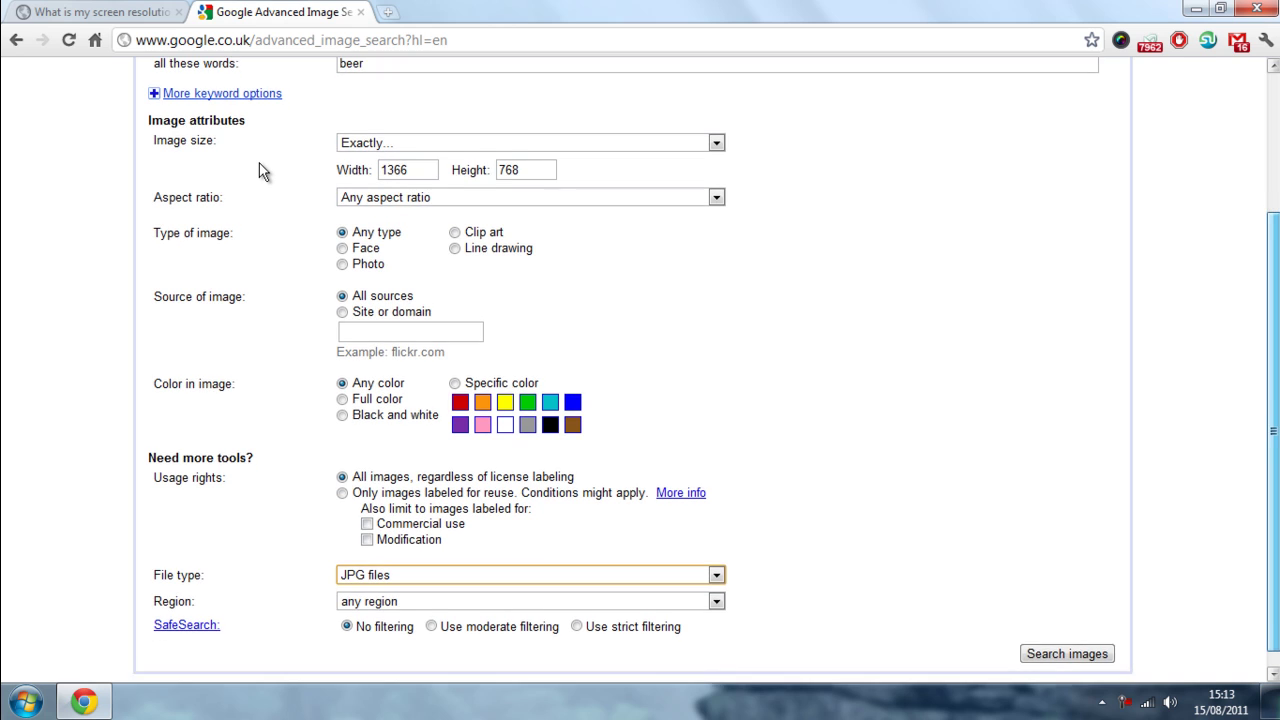
pyautogui.scroll(-1, 259, 172)
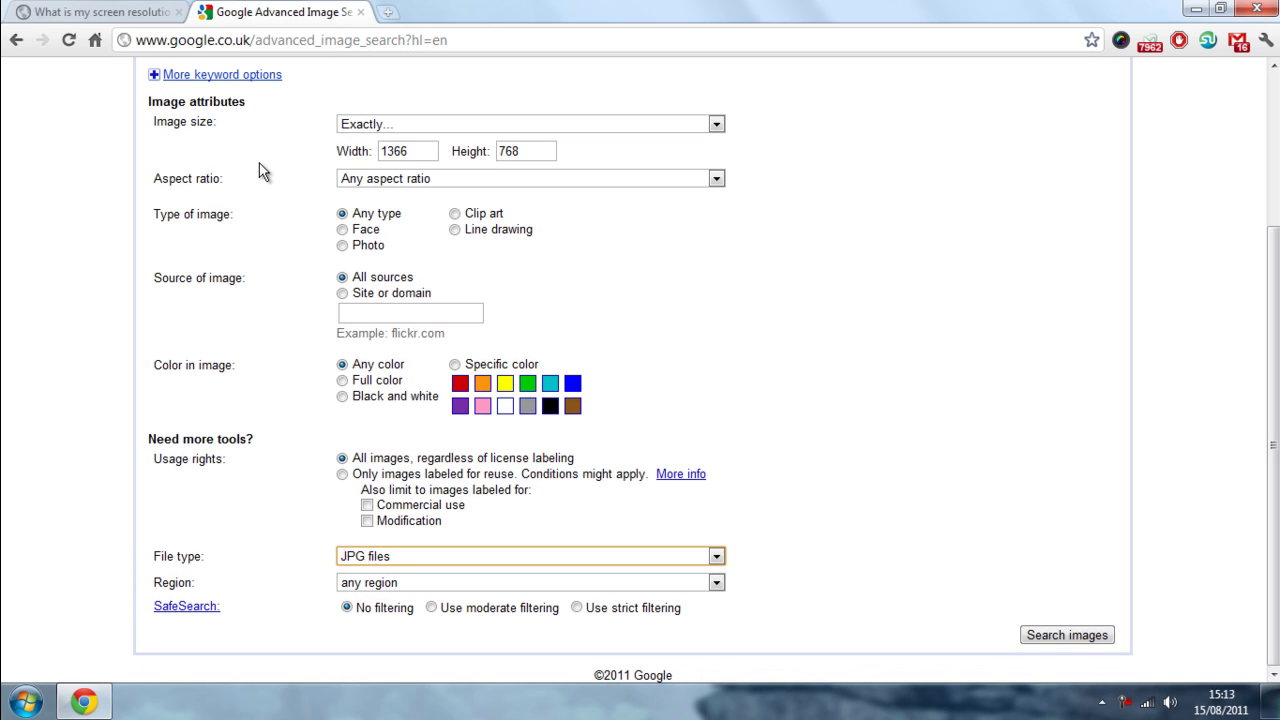
pyautogui.press('Return')
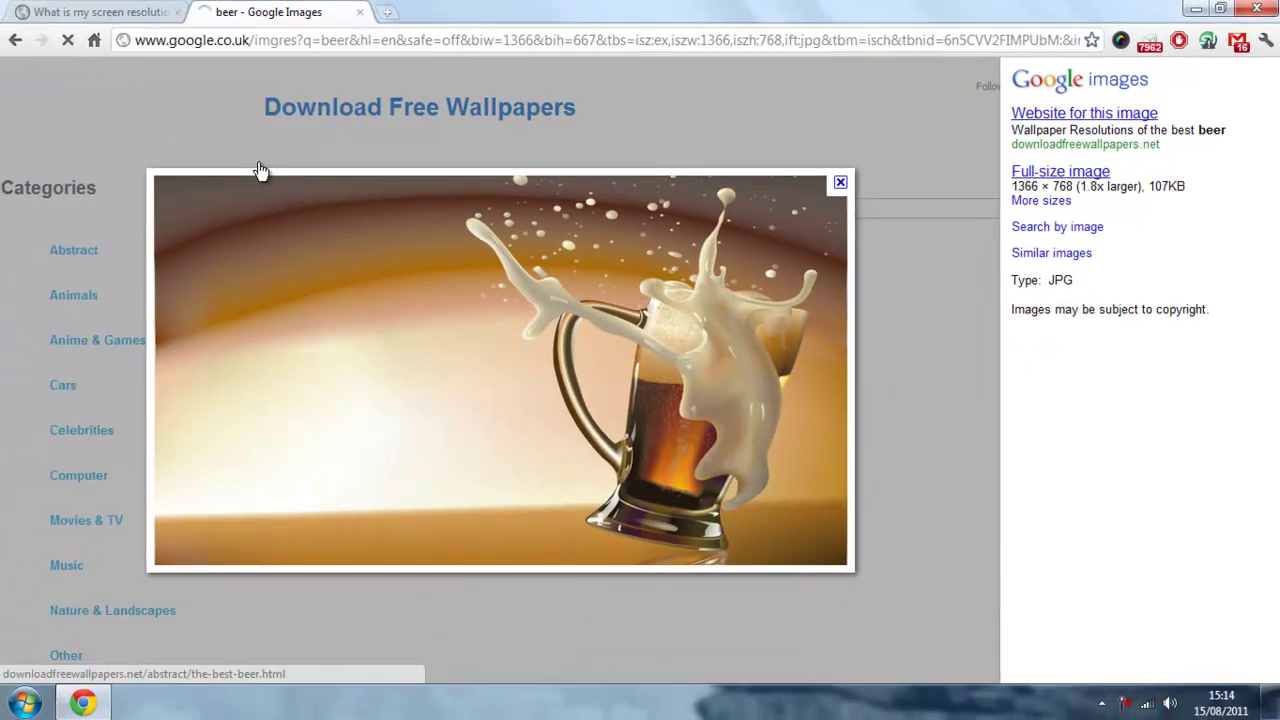
# - Open the full-size splashing beer mug wallpaper and start saving it as an image, choosing the Desktop as the destination
pyautogui.click(259, 168)
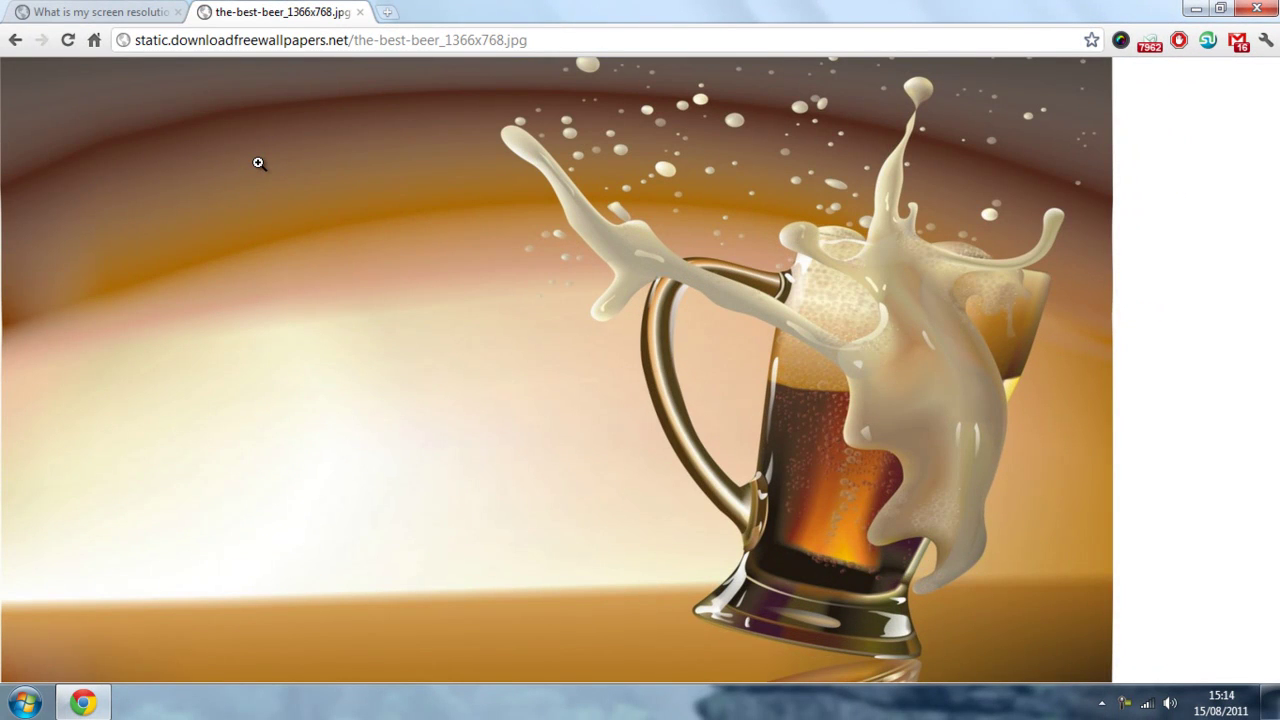
pyautogui.hotkey('shift', 'F10')
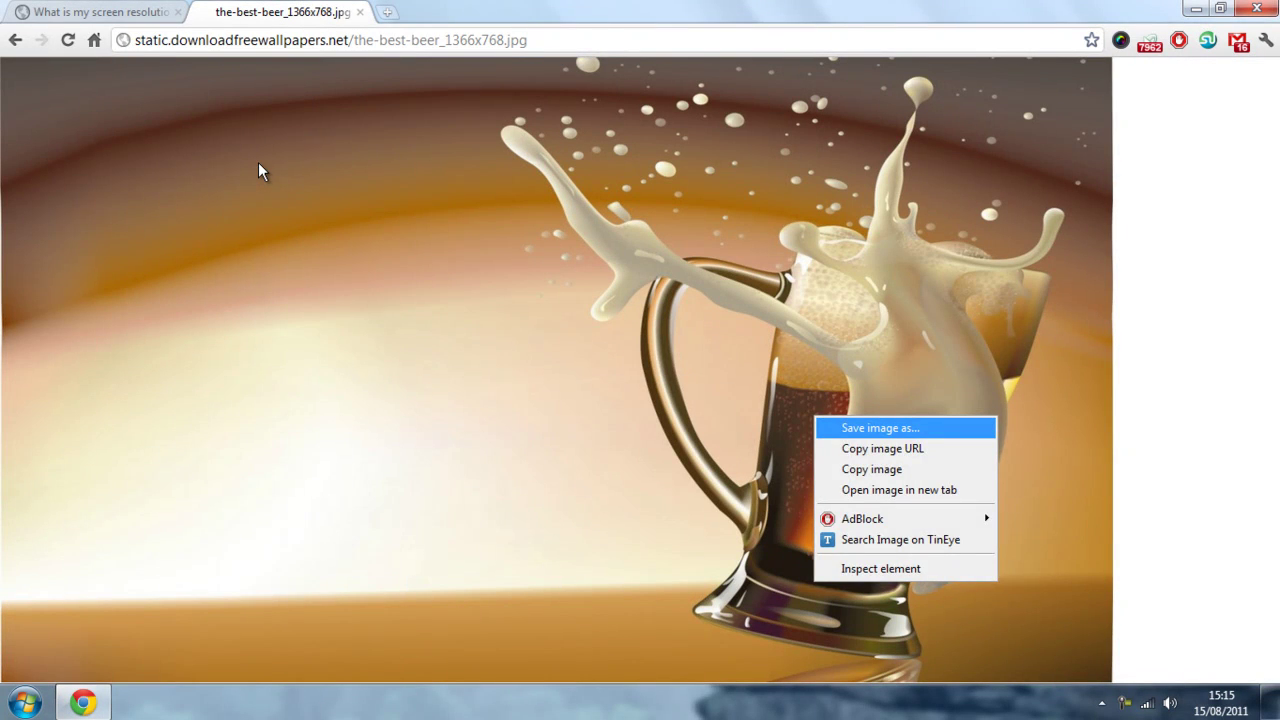
pyautogui.press('Return')
pyautogui.hotkey('ctrl', 's')
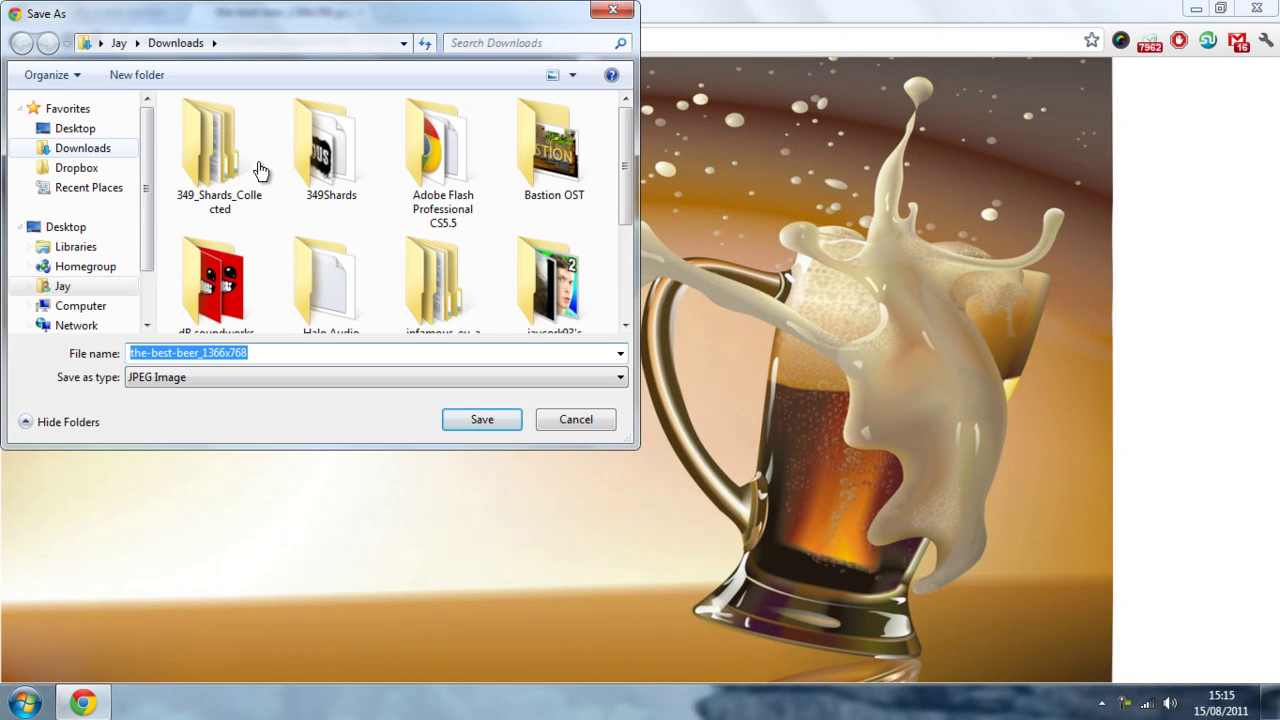
pyautogui.click(68, 108)
pyautogui.press('Up')
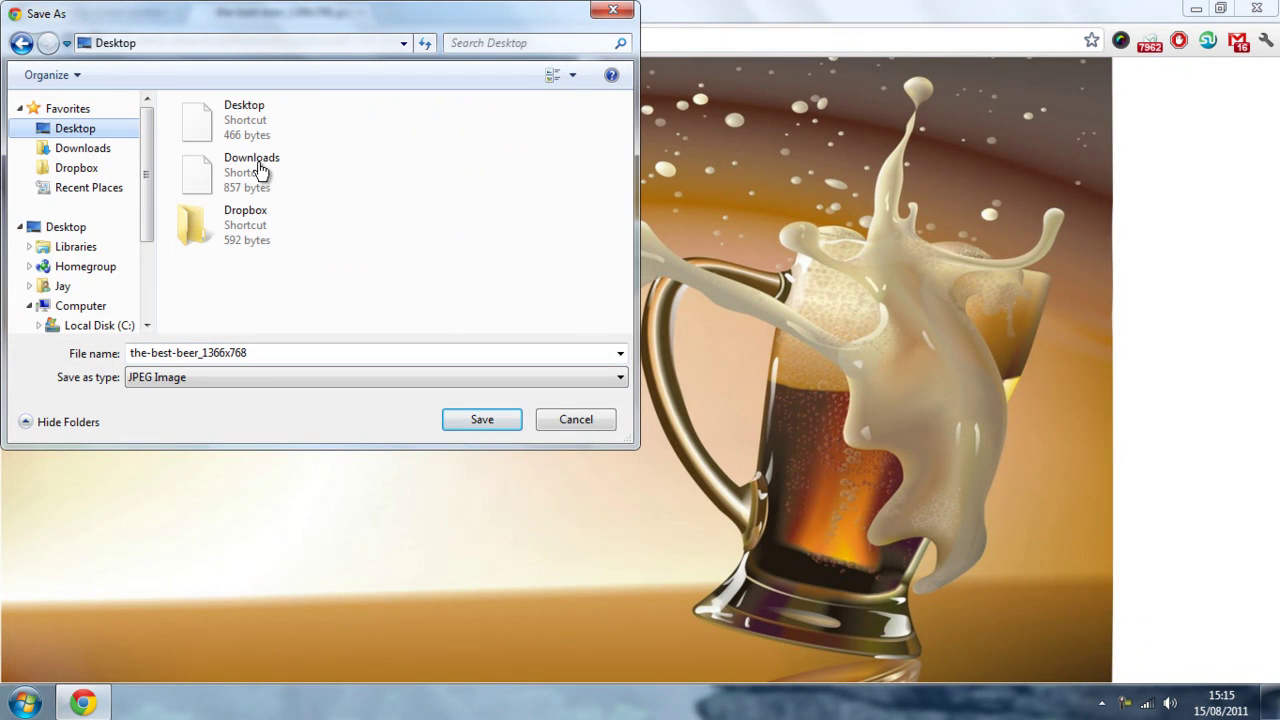
pyautogui.press('Down')
pyautogui.press('Tab')
pyautogui.press('Tab')
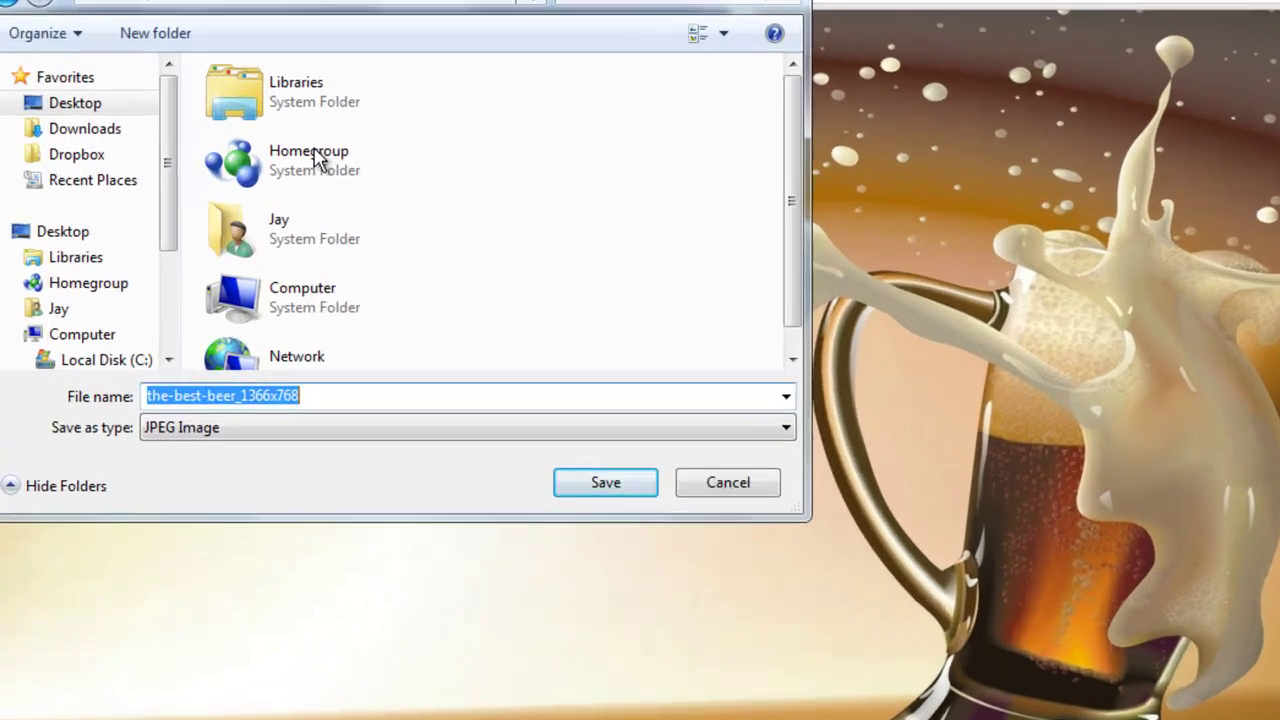
# - Name the image file backgroundDefault and save it as a JPEG image on the Desktop
pyautogui.write('backgorung')
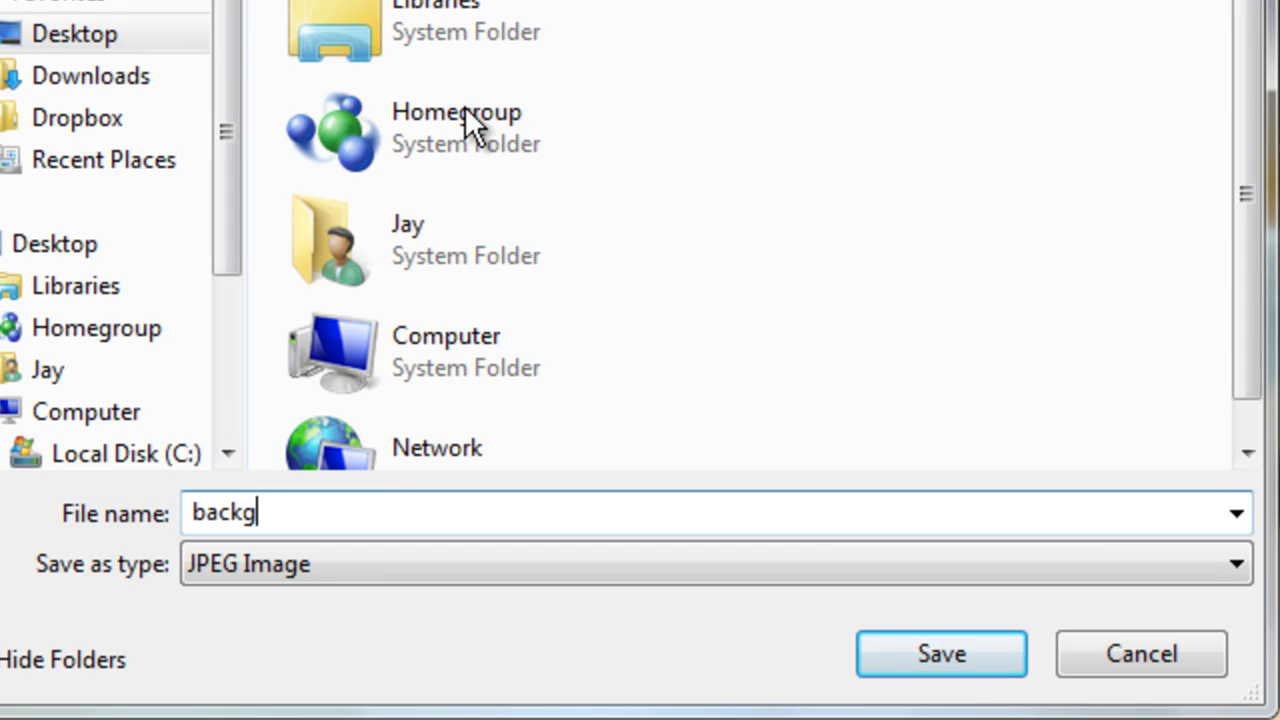
pyautogui.press('BackSpace')
pyautogui.press('BackSpace')
pyautogui.press('BackSpace')
pyautogui.press('BackSpace')
pyautogui.press('BackSpace')
pyautogui.write('round')
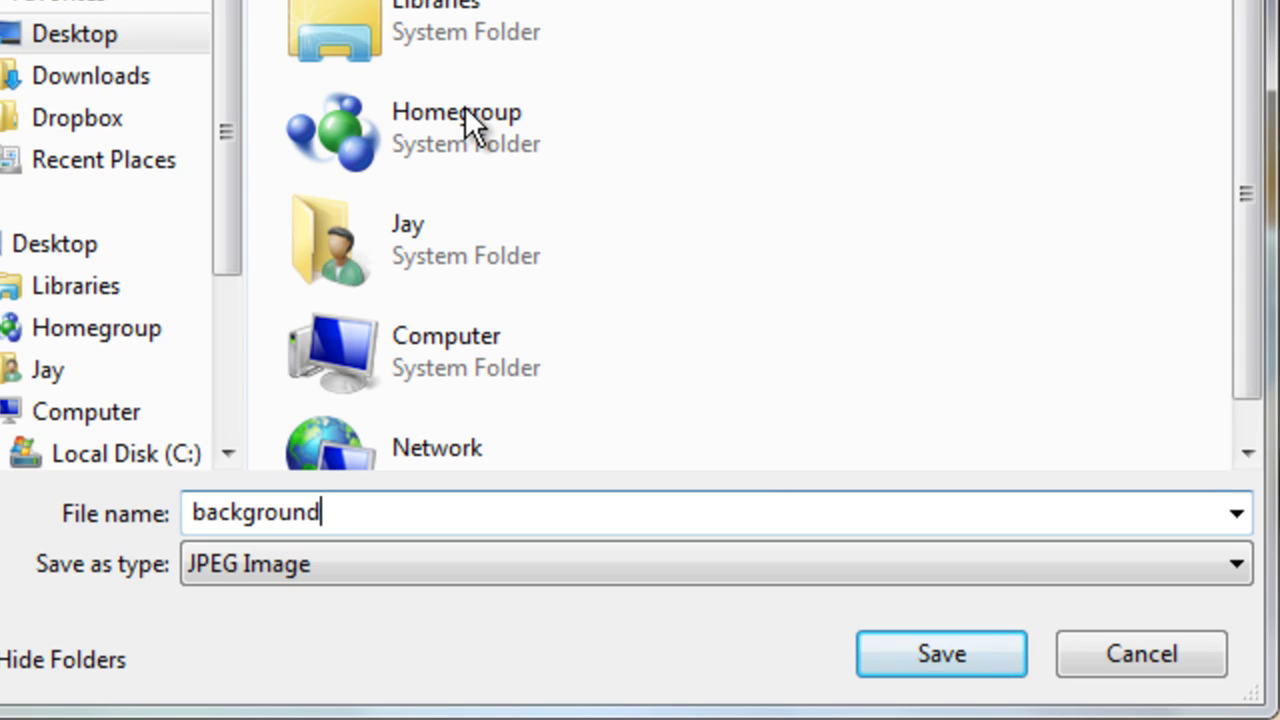
pyautogui.write('Default')
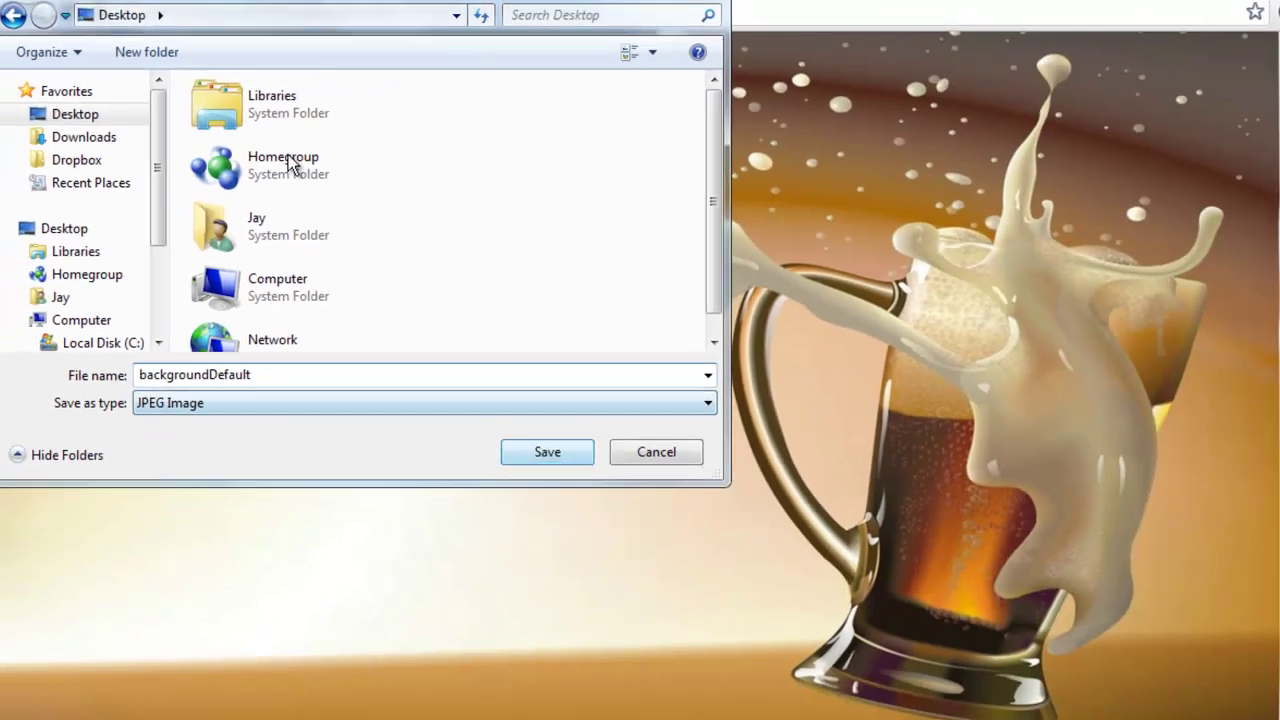
pyautogui.press('Return')
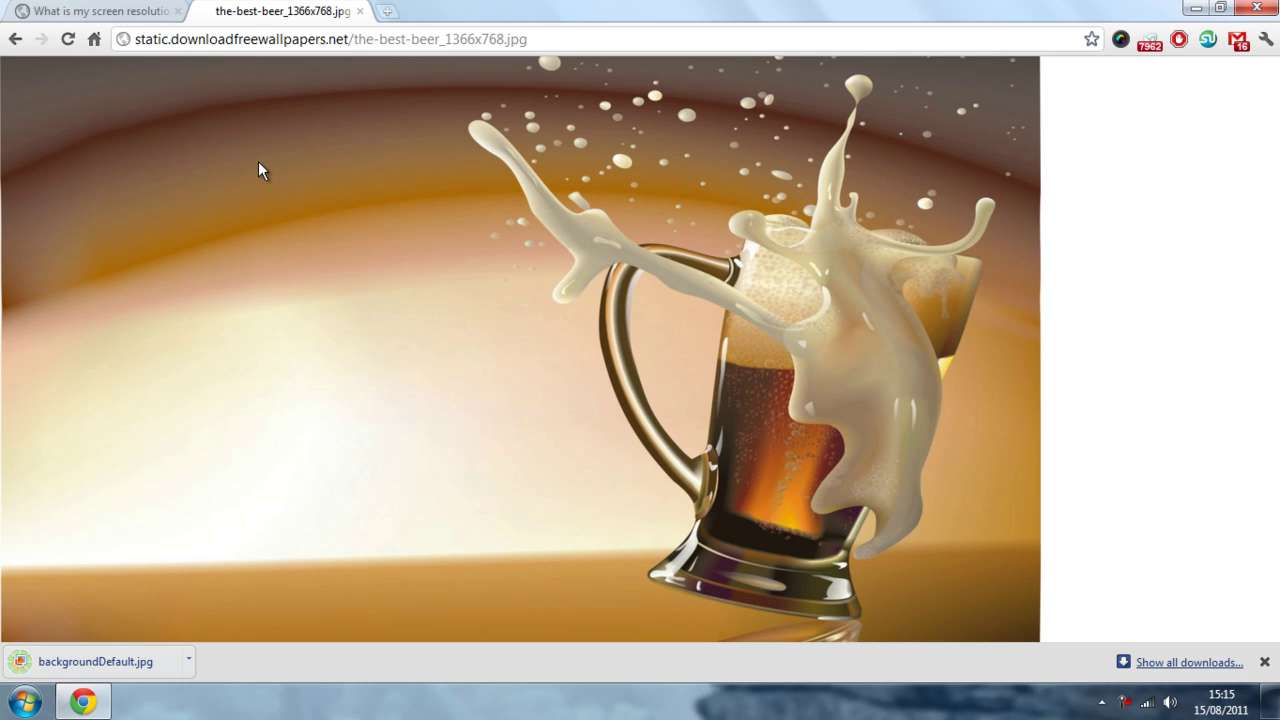
# - Close the wallpaper page and the browser, and launch the Registry Editor with regedit
pyautogui.click(360, 11)
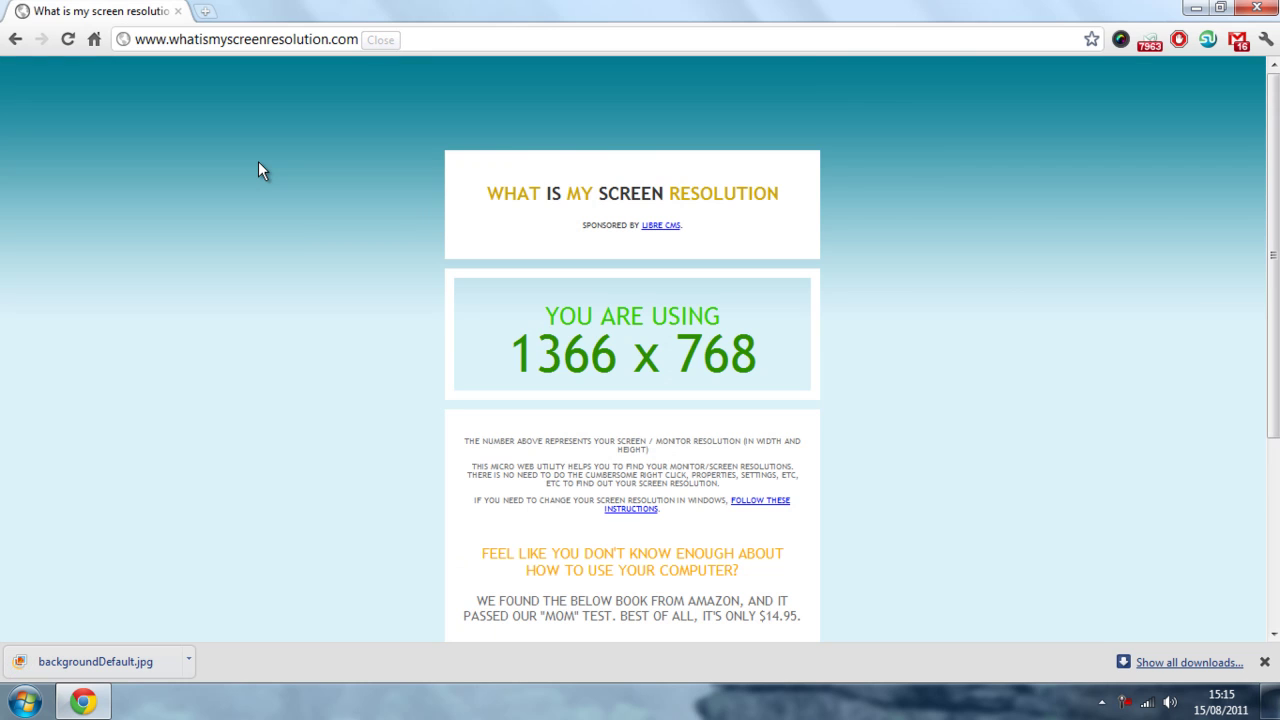
pyautogui.hotkey('alt', 'F4')
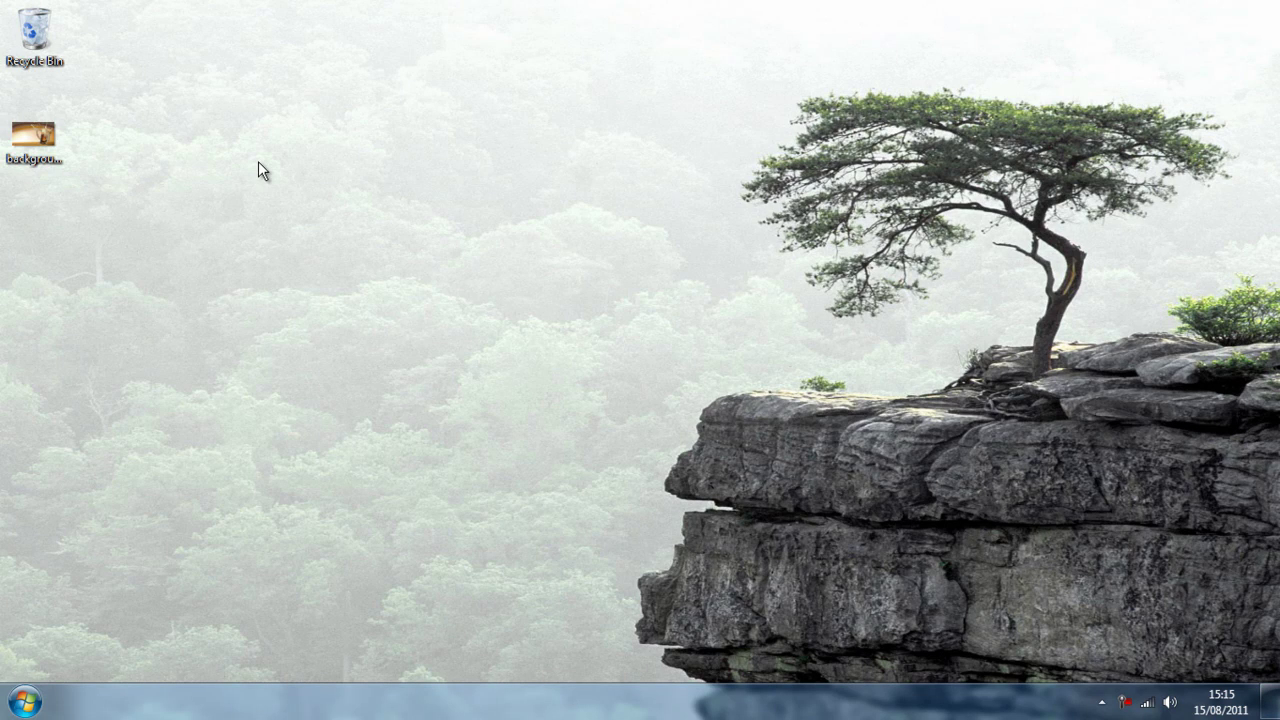
pyautogui.press('super')
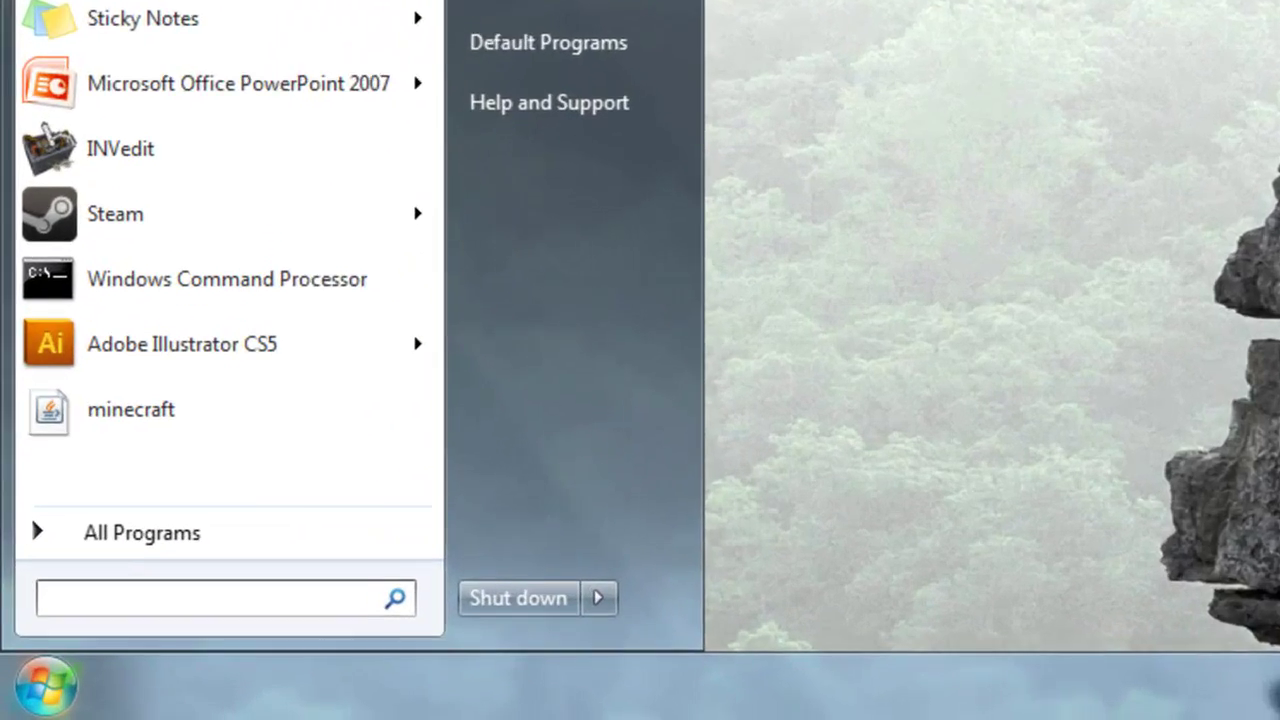
pyautogui.write('regedit')
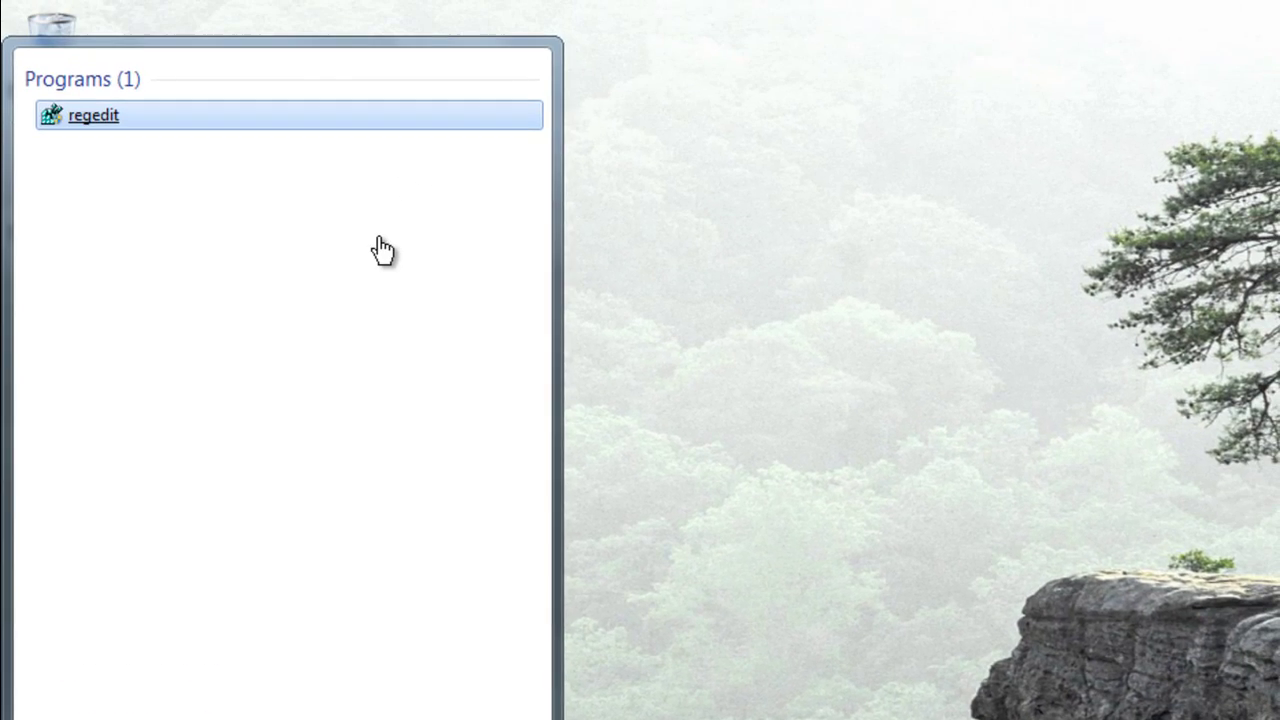
pyautogui.press('Return')
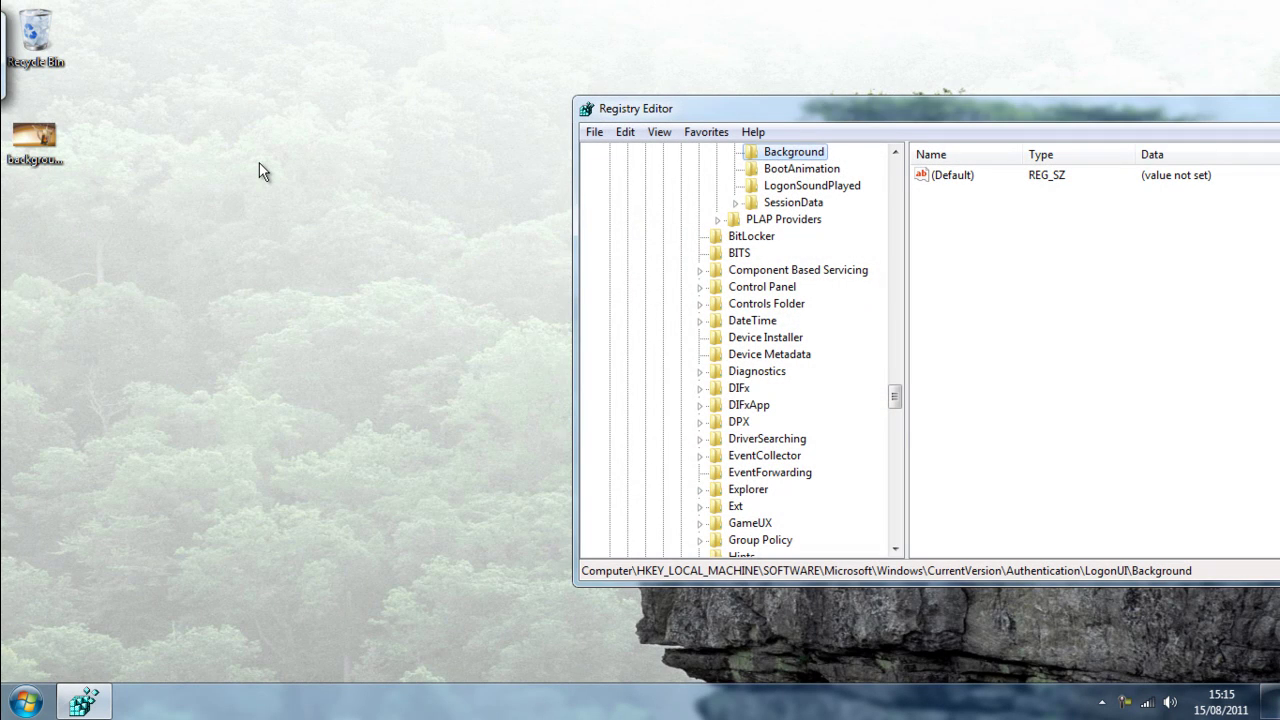
# - Maximize the Registry Editor window
pyautogui.scroll(-7, 259, 162)
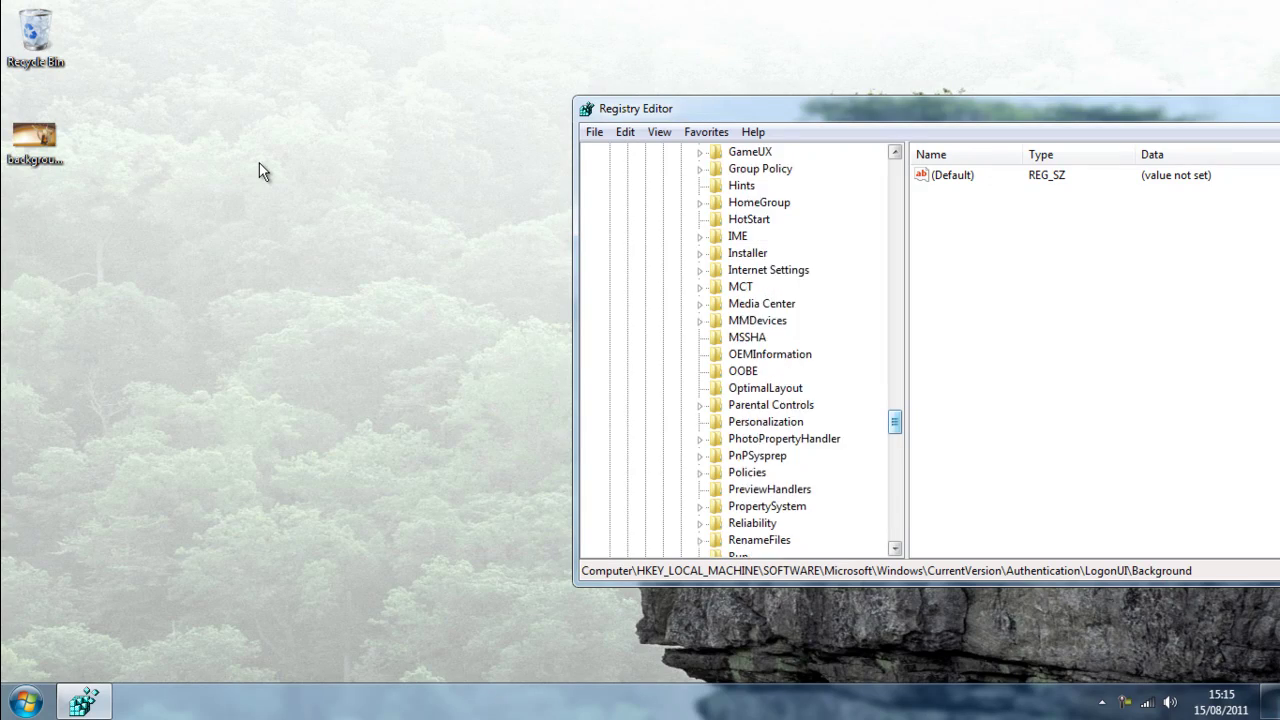
pyautogui.scroll(1, 259, 162)
pyautogui.scroll(-20, 259, 162)
pyautogui.scroll(20, 259, 162)
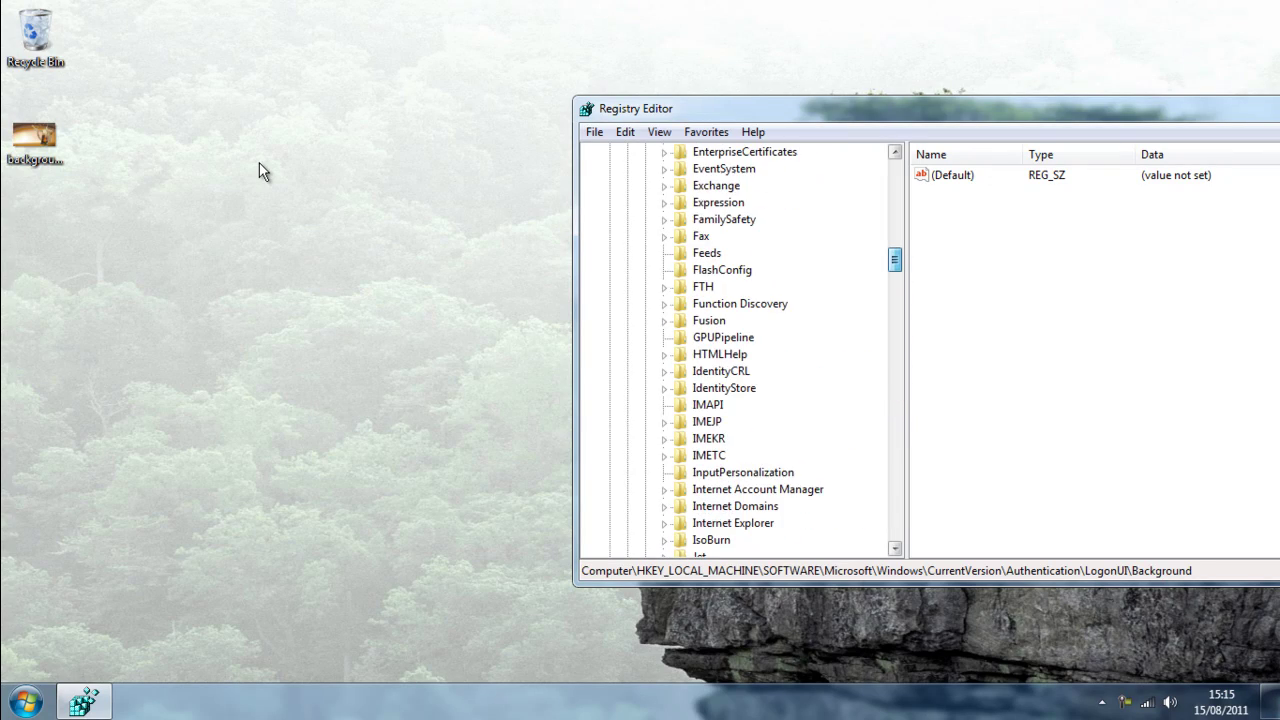
pyautogui.scroll(20, 259, 162)
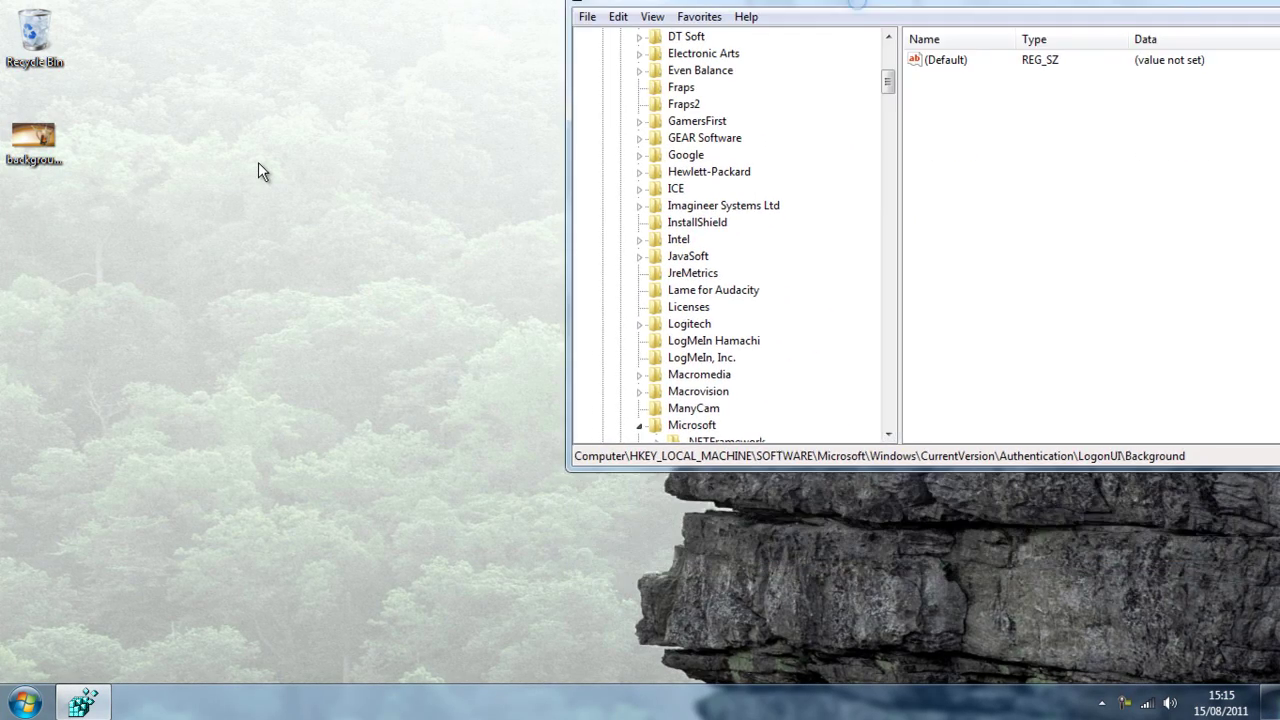
pyautogui.moveTo(857, 3); pyautogui.dragTo(857, 0)
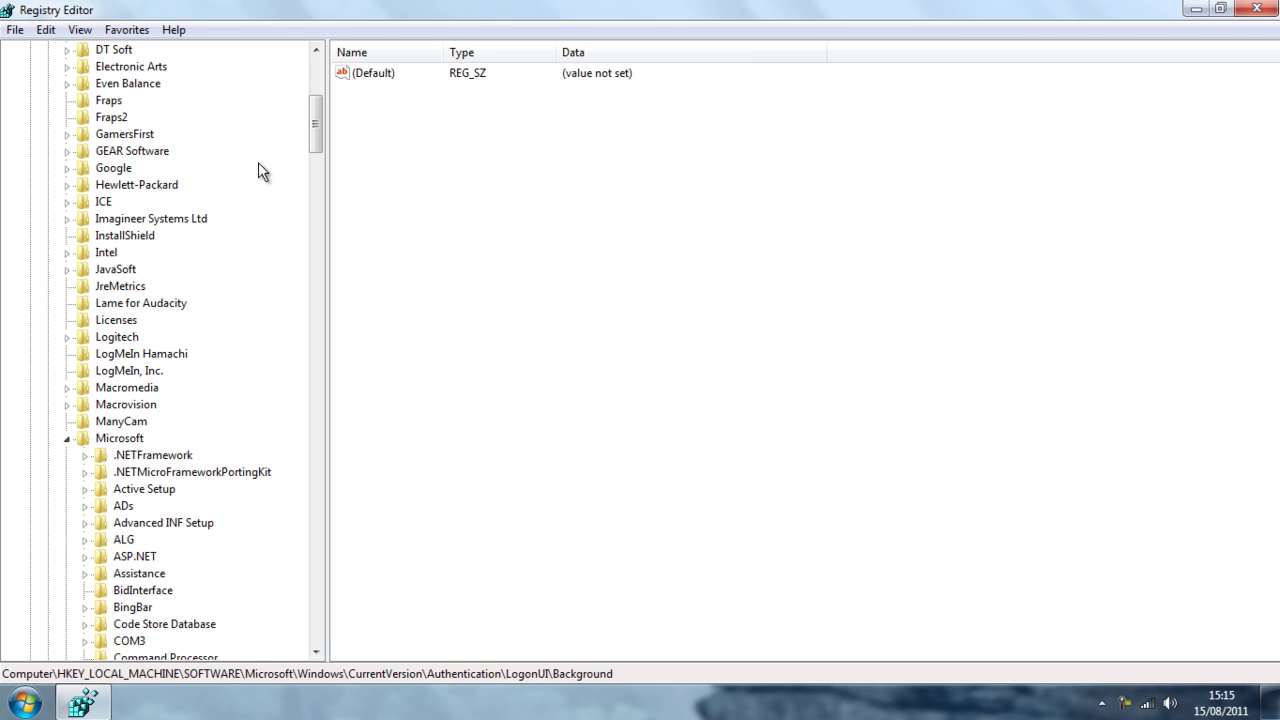
# - Trace the registry path from HKEY_LOCAL_MACHINE through SOFTWARE, Microsoft, Windows, CurrentVersion, Authentication and LogonUI down to the Background key
pyautogui.scroll(7, 258, 162)
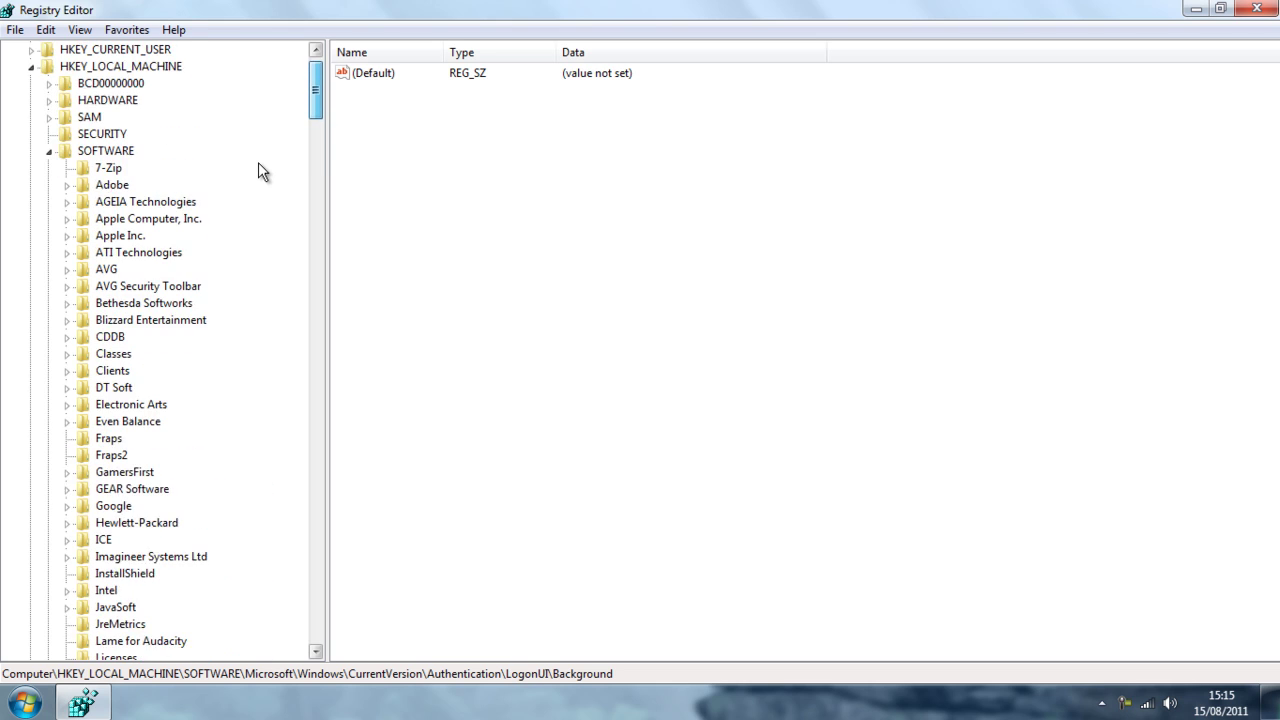
pyautogui.scroll(1, 258, 162)
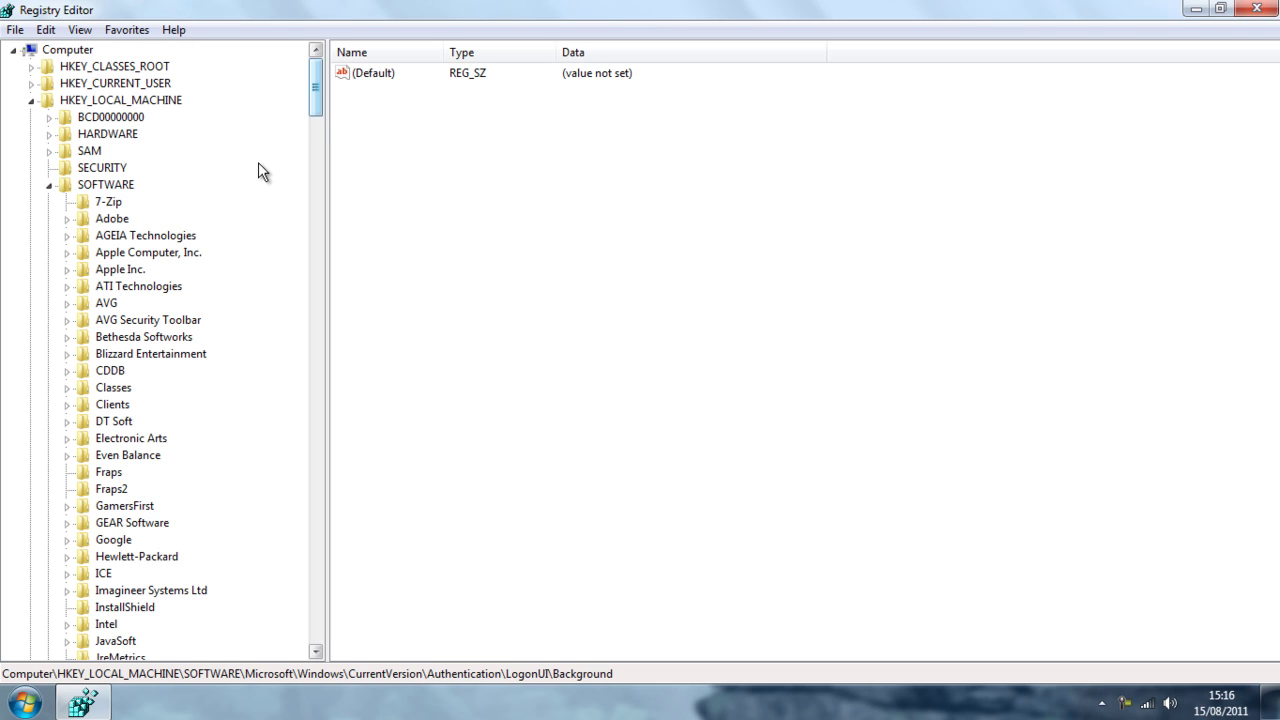
pyautogui.scroll(-3, 258, 162)
pyautogui.scroll(-6, 258, 162)
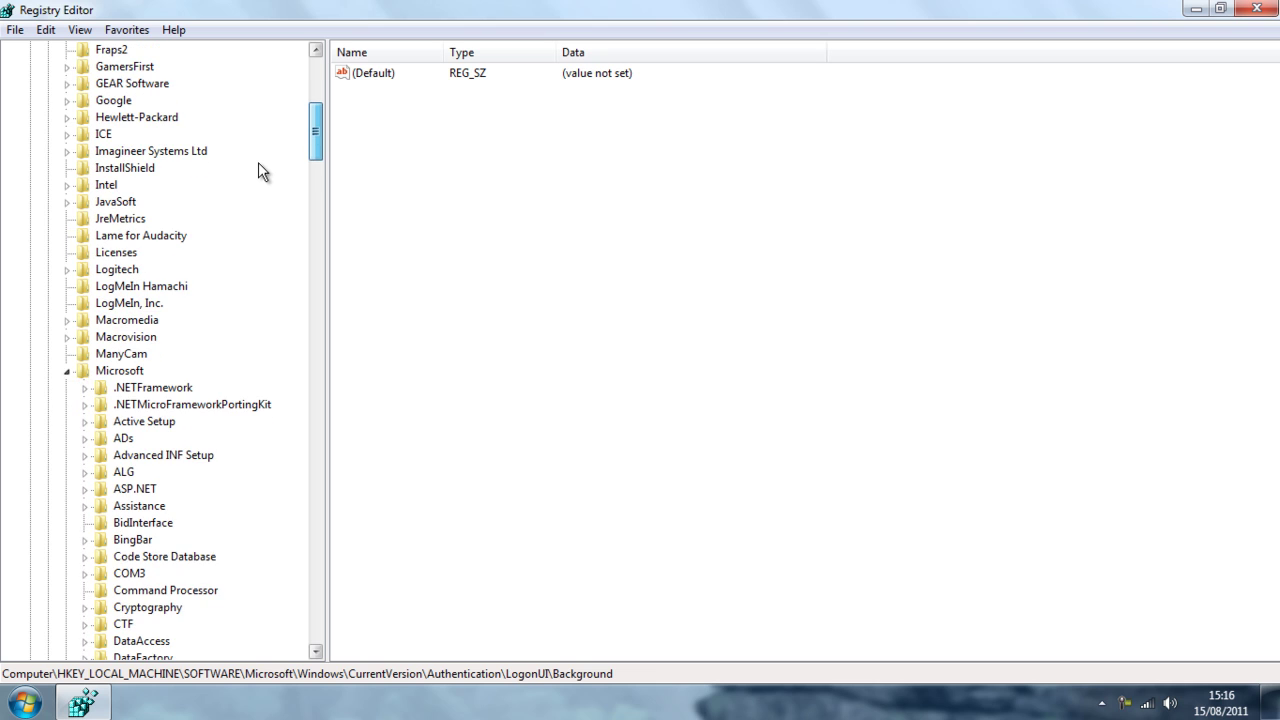
pyautogui.scroll(-4, 258, 162)
pyautogui.scroll(-20, 258, 162)
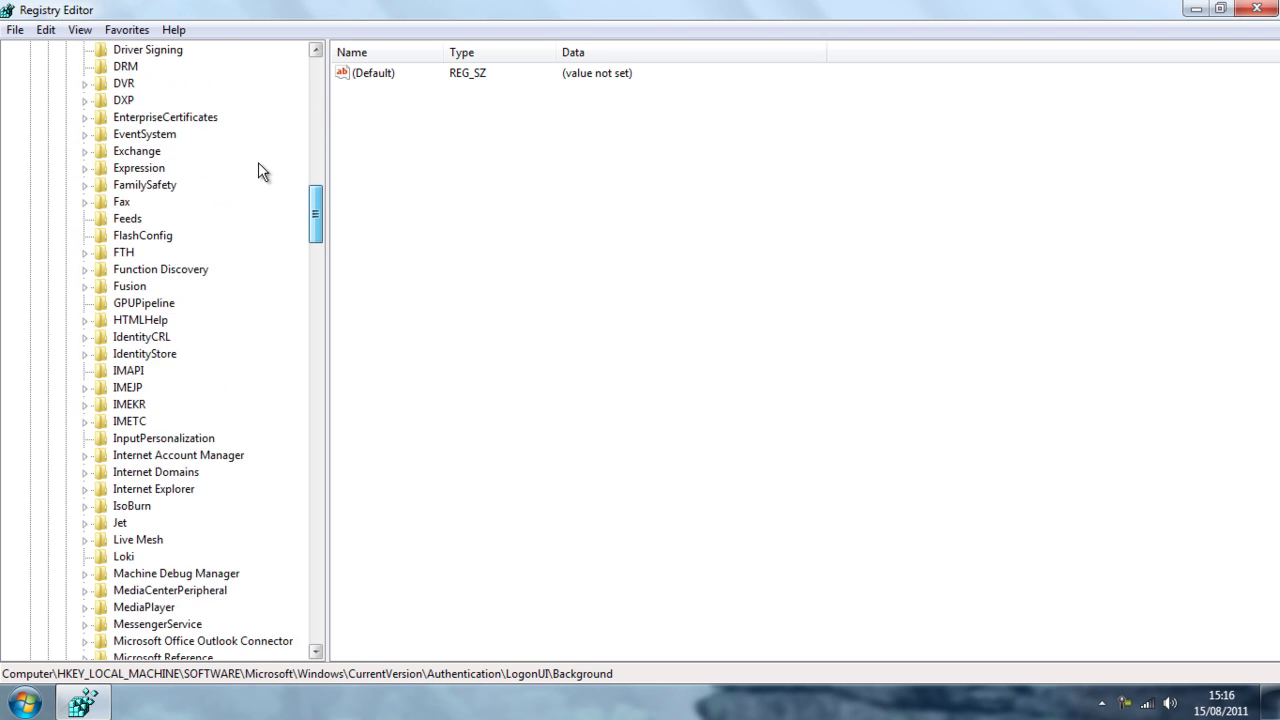
pyautogui.scroll(-20, 258, 162)
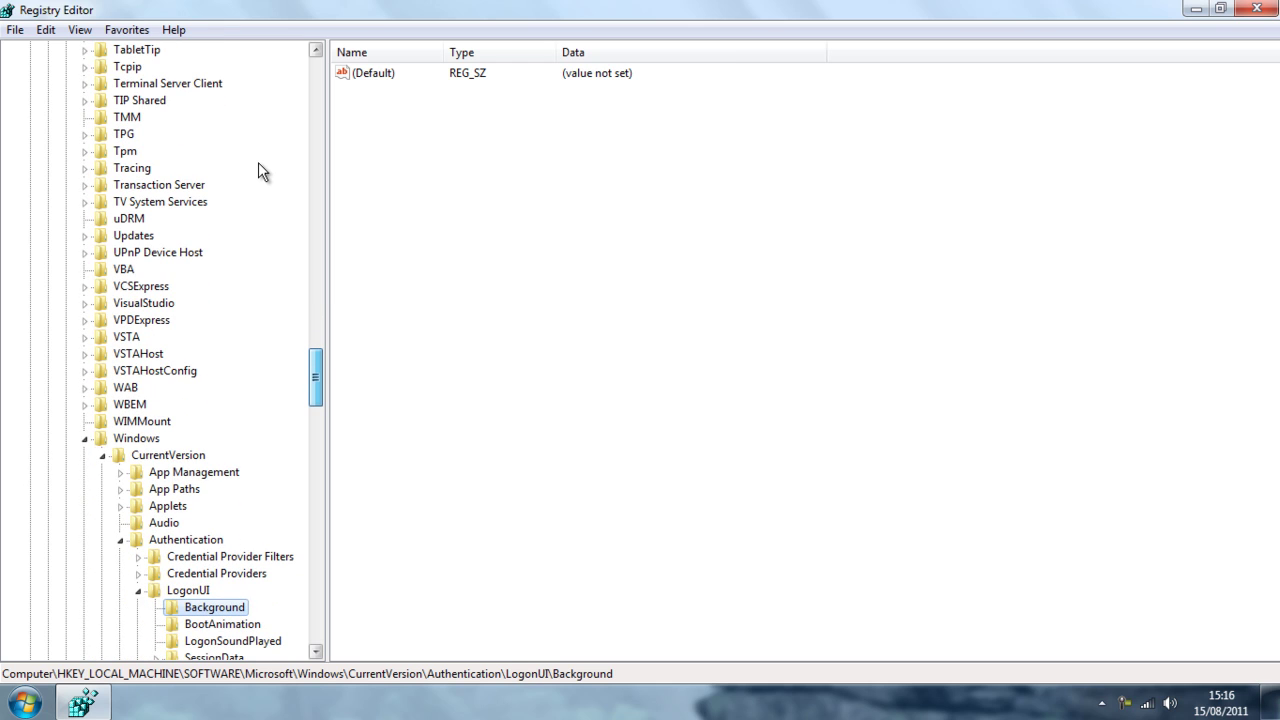
pyautogui.scroll(-2, 258, 162)
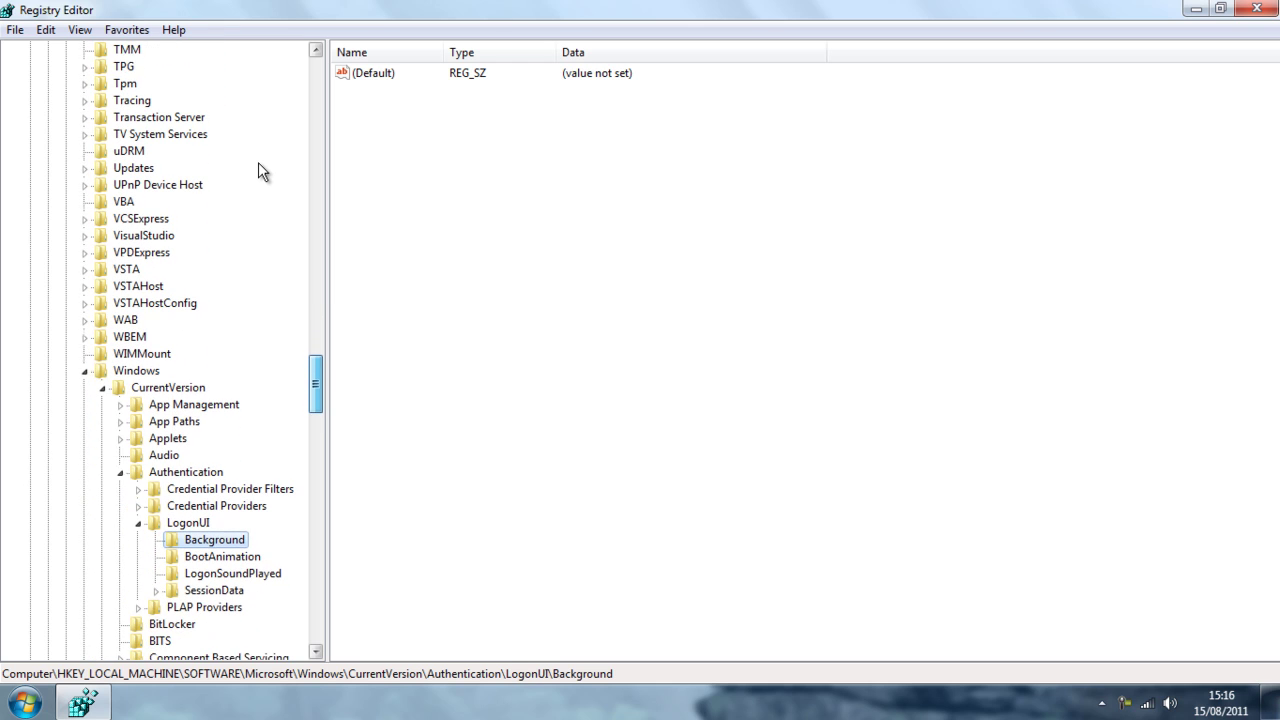
pyautogui.scroll(-2, 258, 162)
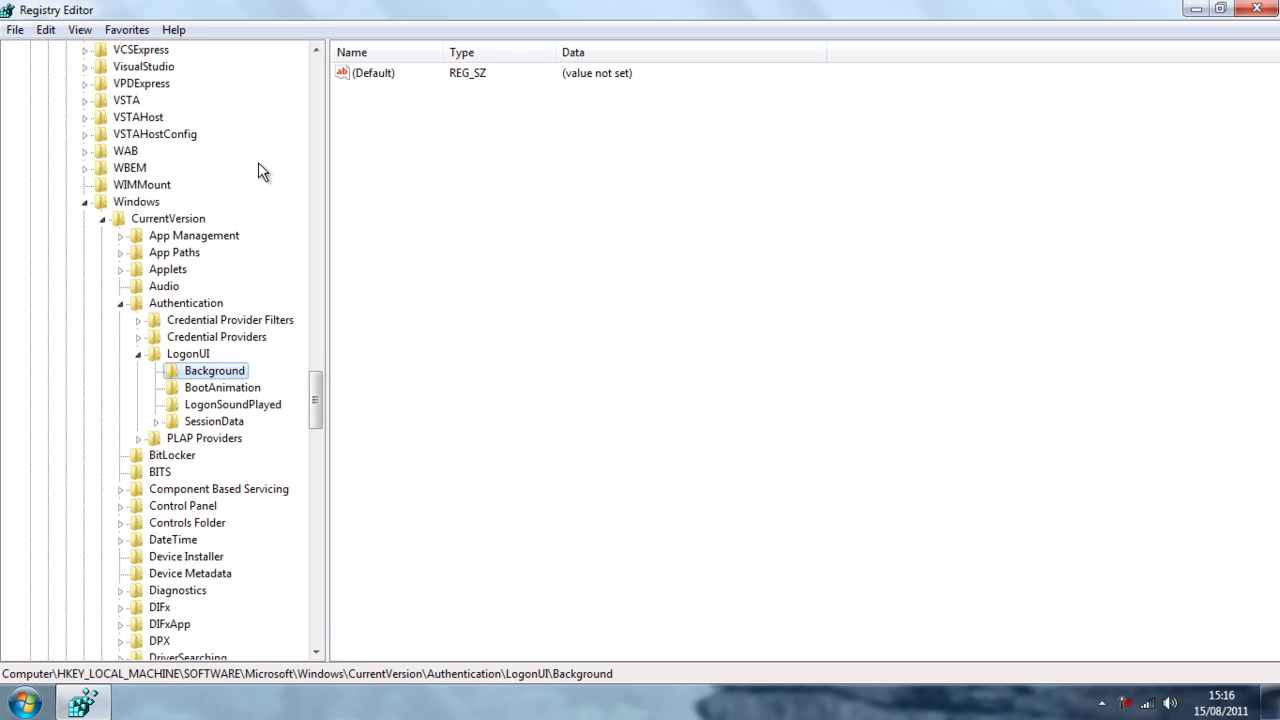
# - Create a new DWORD (32-bit) value in the LogonUI Background key
pyautogui.press('Tab')
pyautogui.press('Menu')
pyautogui.press('Right')
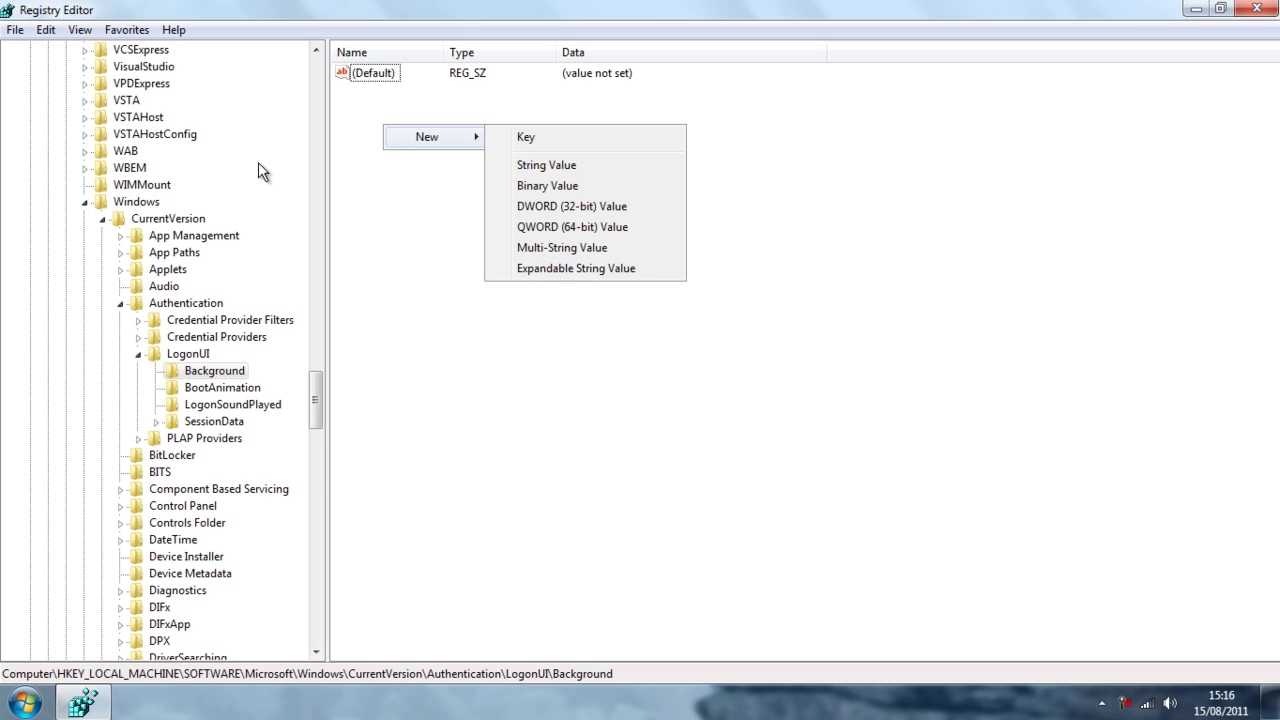
pyautogui.press('Down')
pyautogui.press('Down')
pyautogui.press('Down')
pyautogui.press('Down')
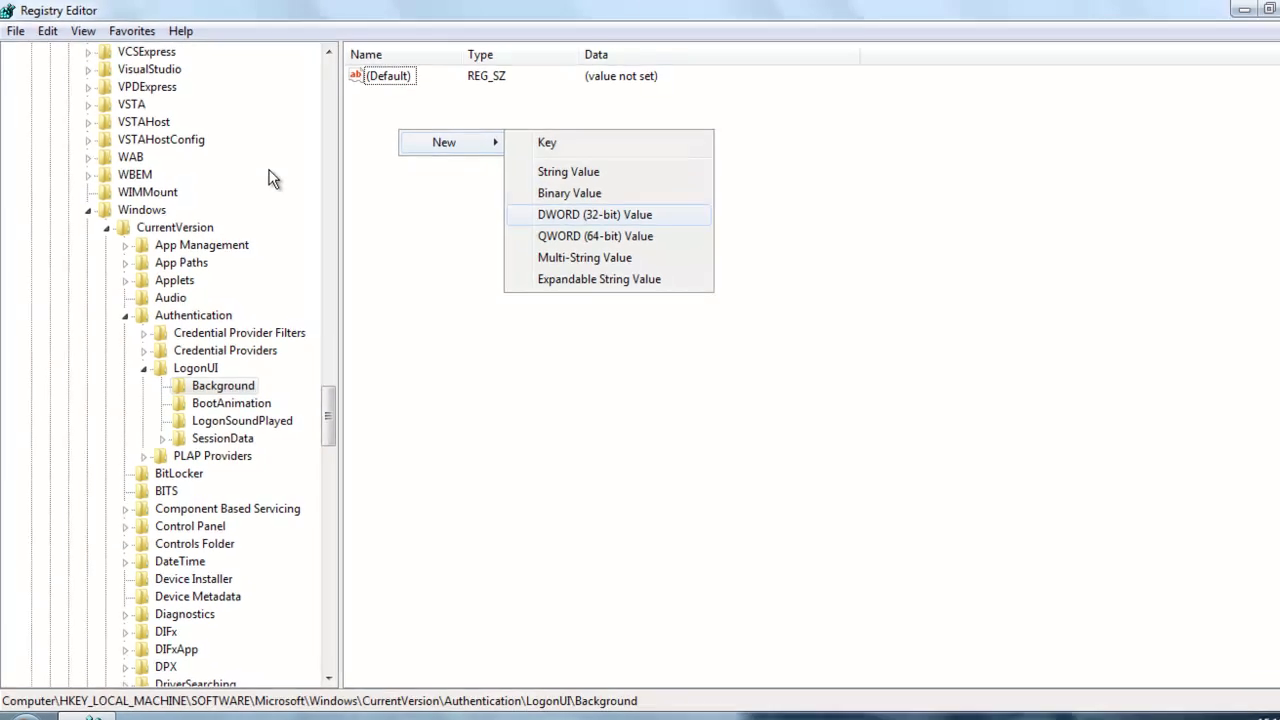
pyautogui.press('Return')
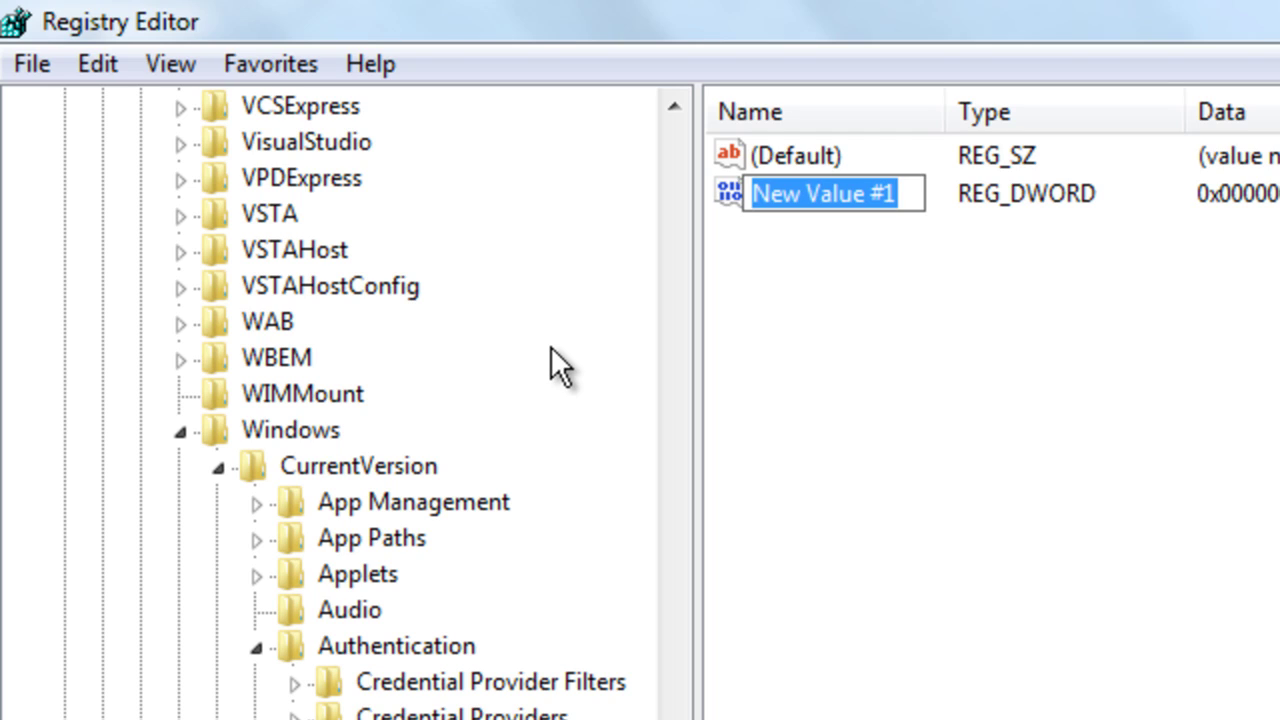
# - Name the new DWORD value OEMBackground
pyautogui.write('O')
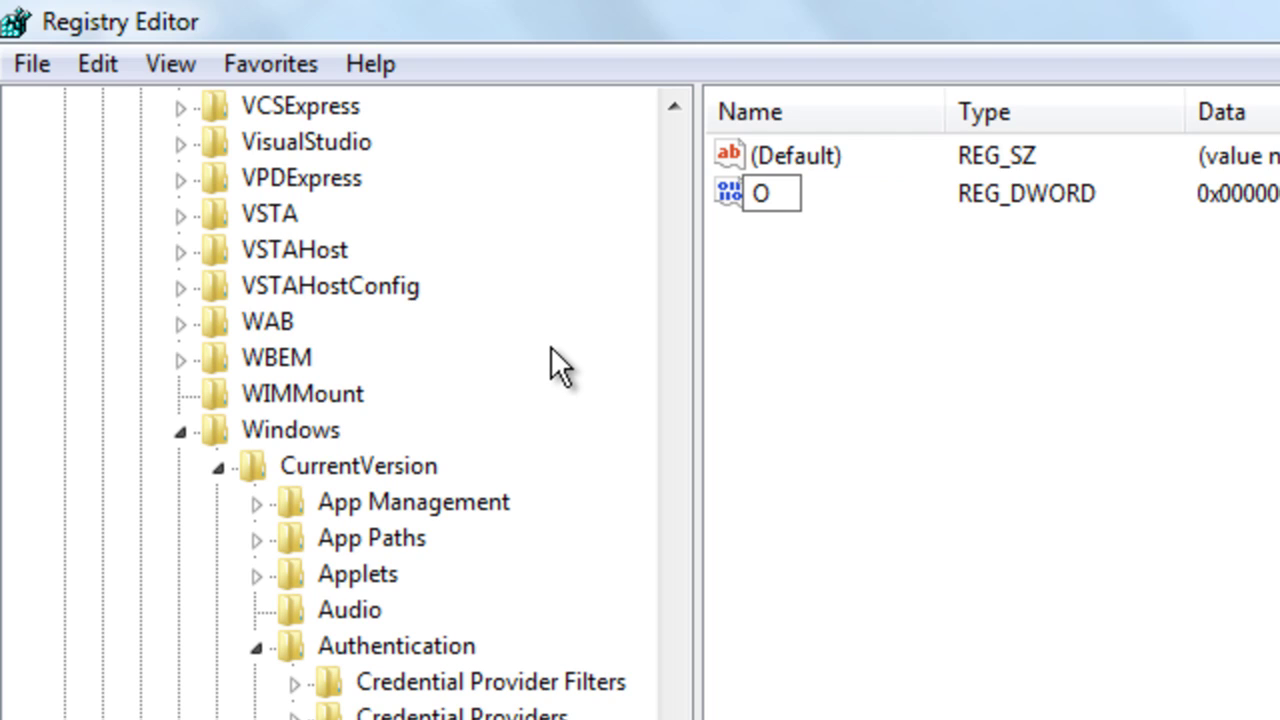
pyautogui.write('EM')
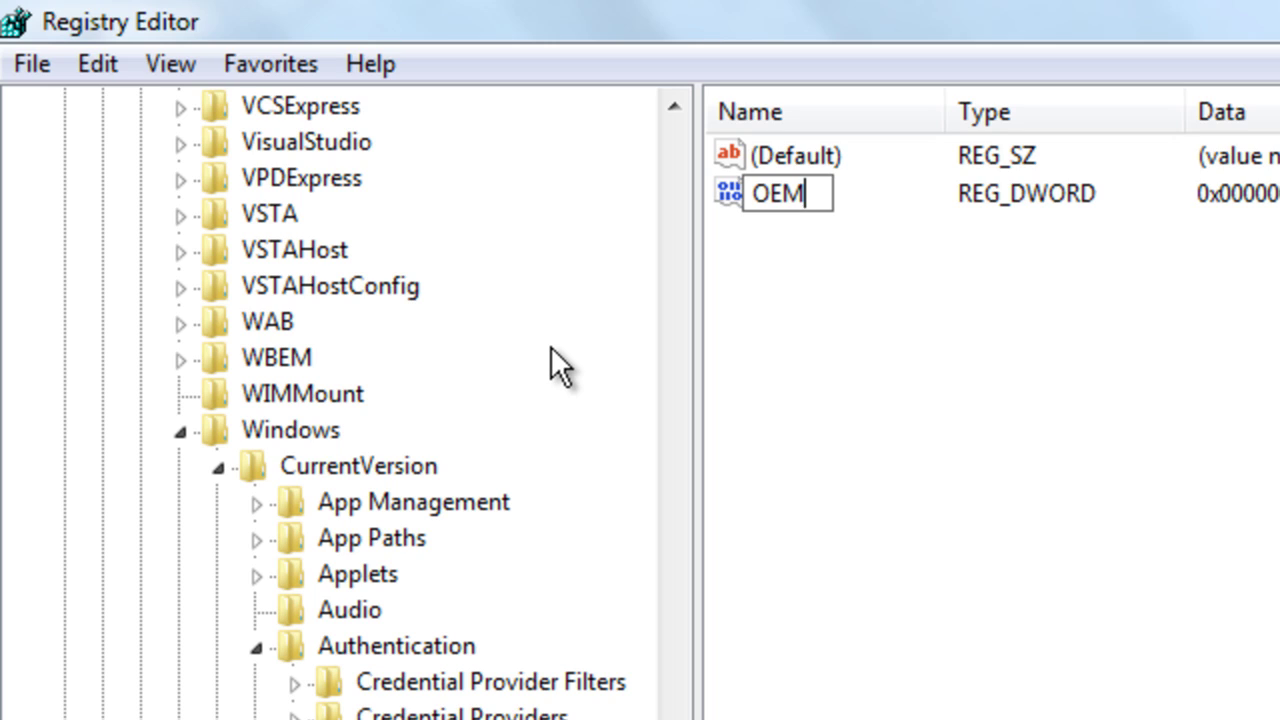
pyautogui.write('b')
pyautogui.press('BackSpace')
pyautogui.write('B')
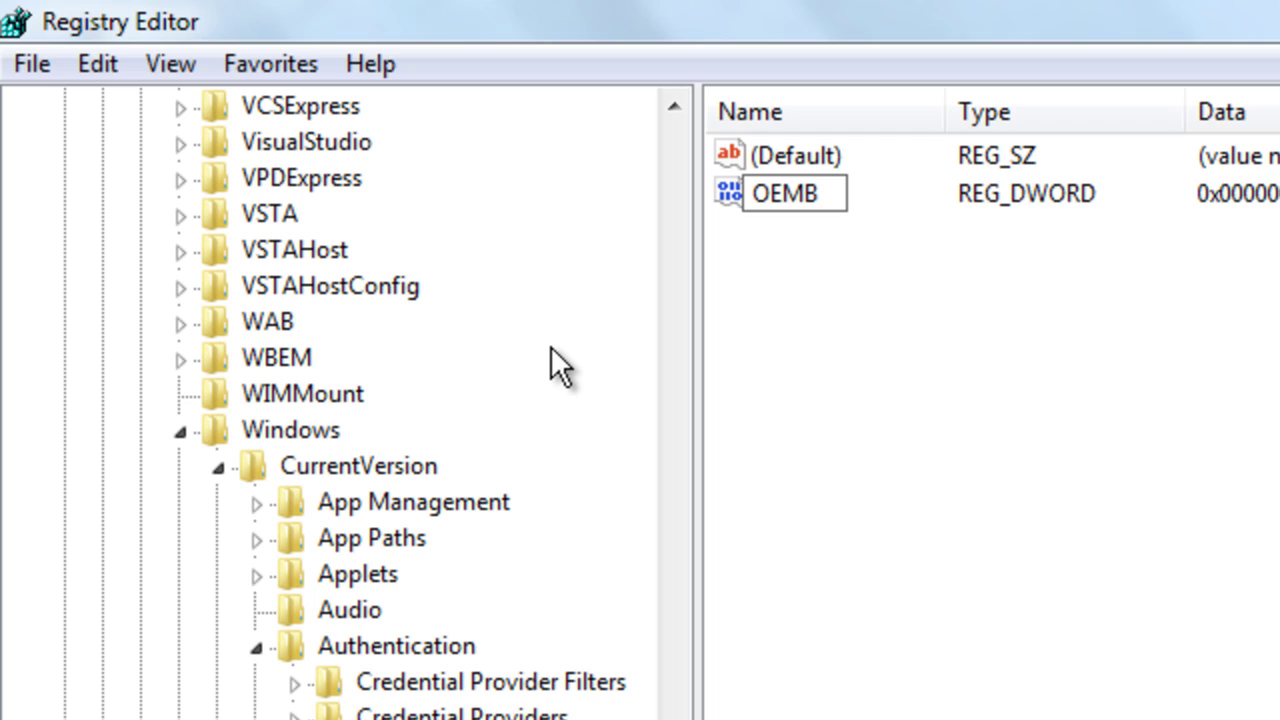
pyautogui.write('ack')
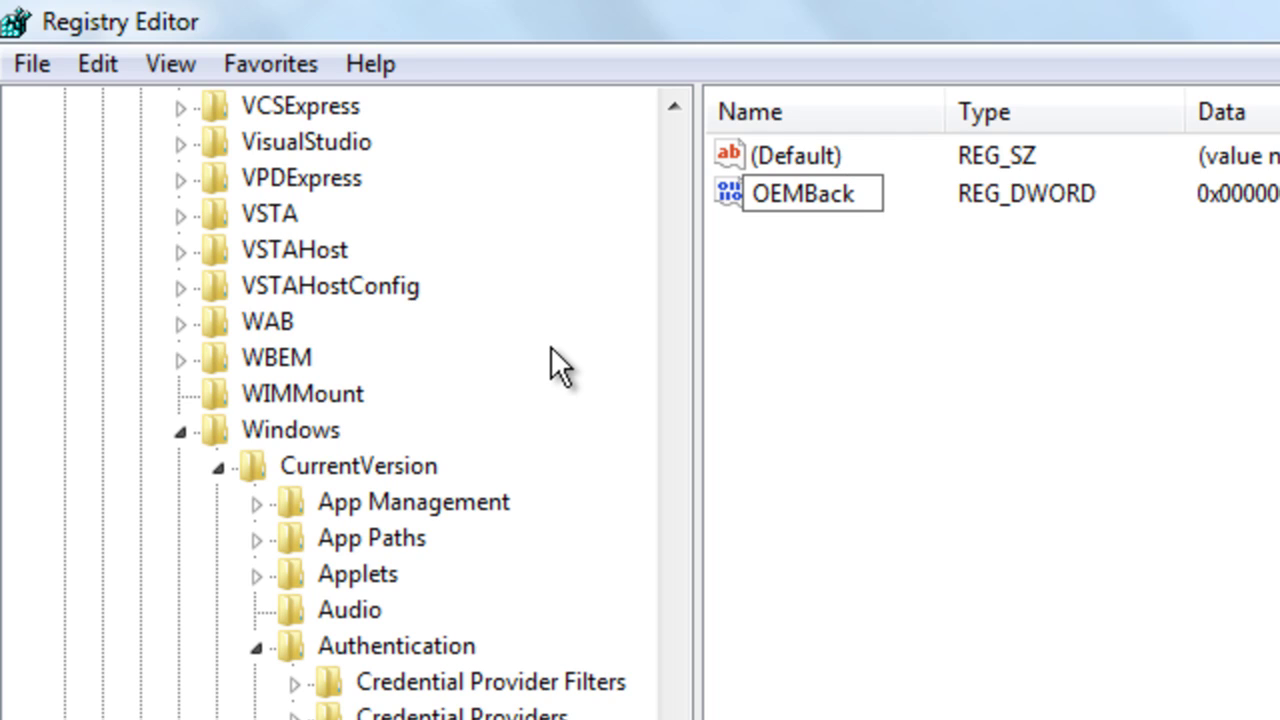
pyautogui.write('ground')
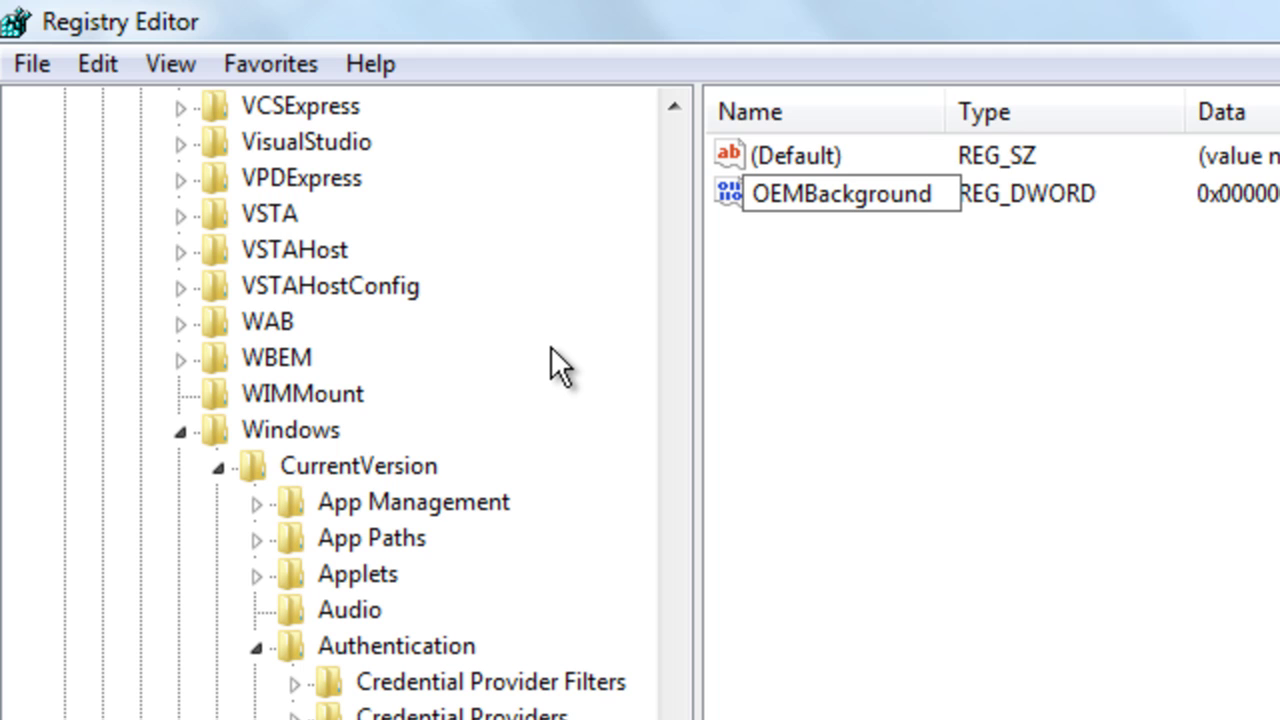
pyautogui.press('Return')
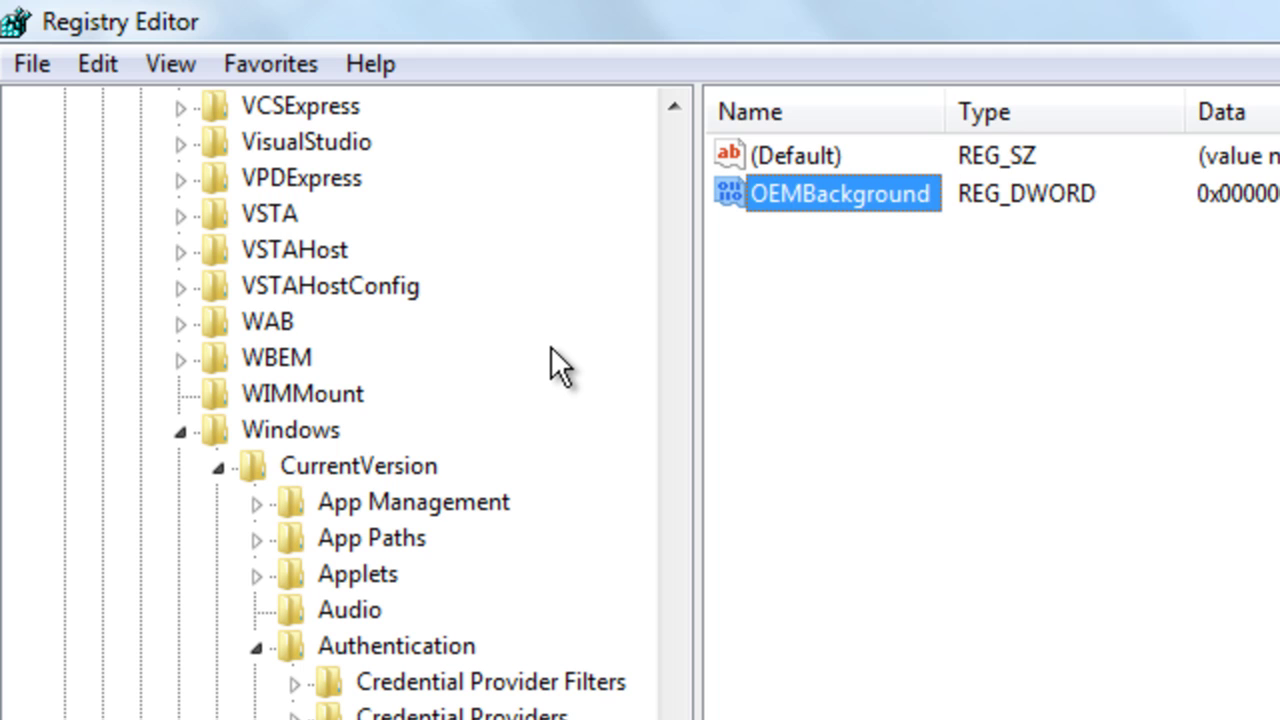
# - Set the OEMBackground value data to 1 and close the Registry Editor
pyautogui.press('Return')
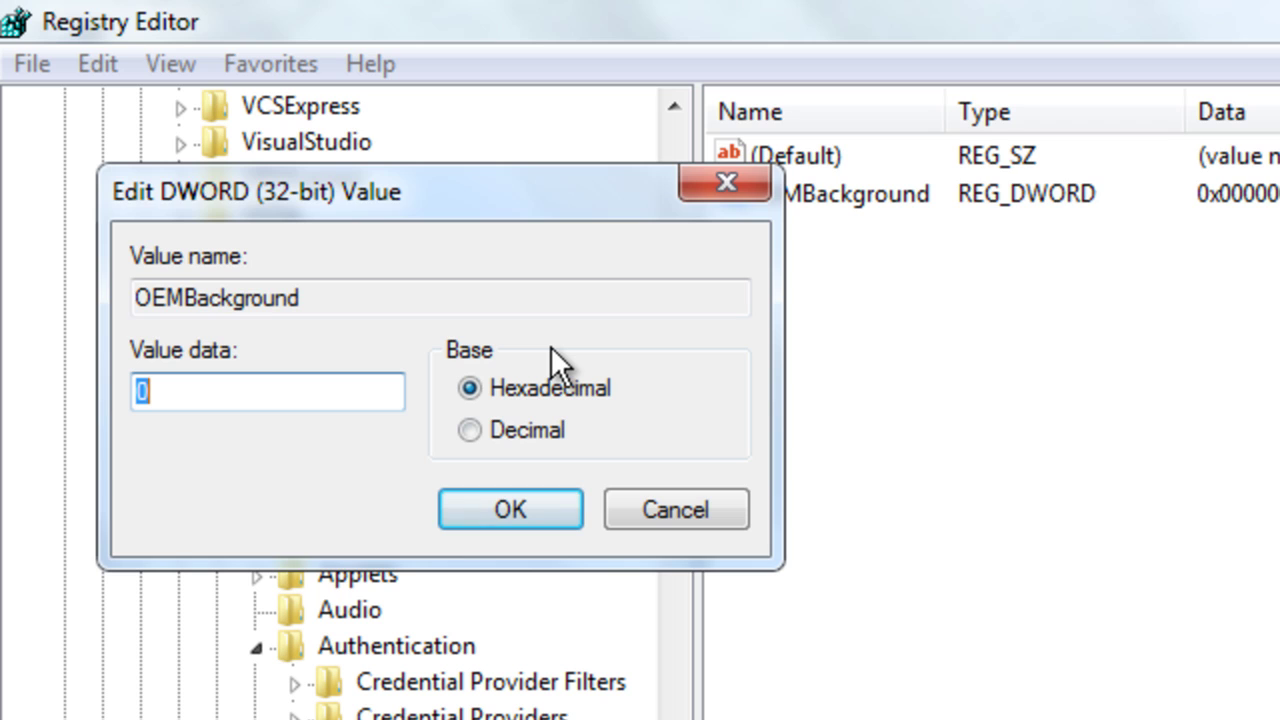
pyautogui.write('1')
pyautogui.press('Return')
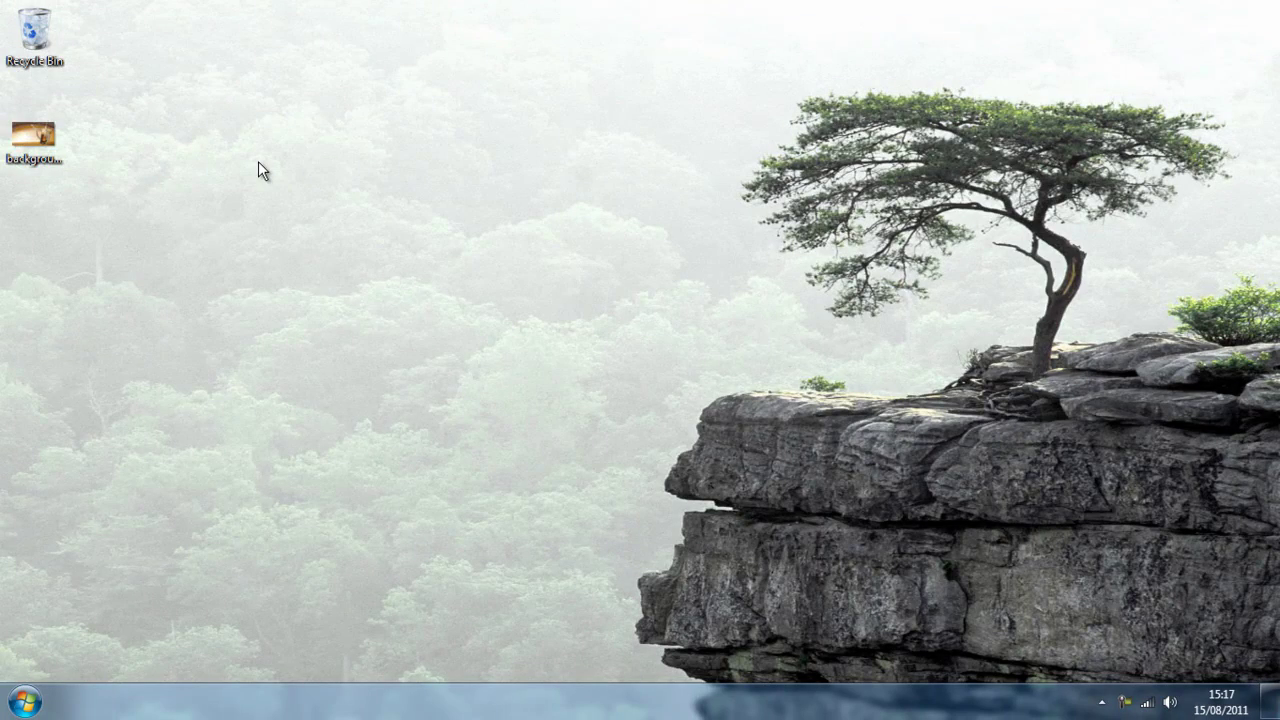
# - Open Computer in Windows Explorer and go to the Windows folder on Local Disk (C:)
pyautogui.press('super')
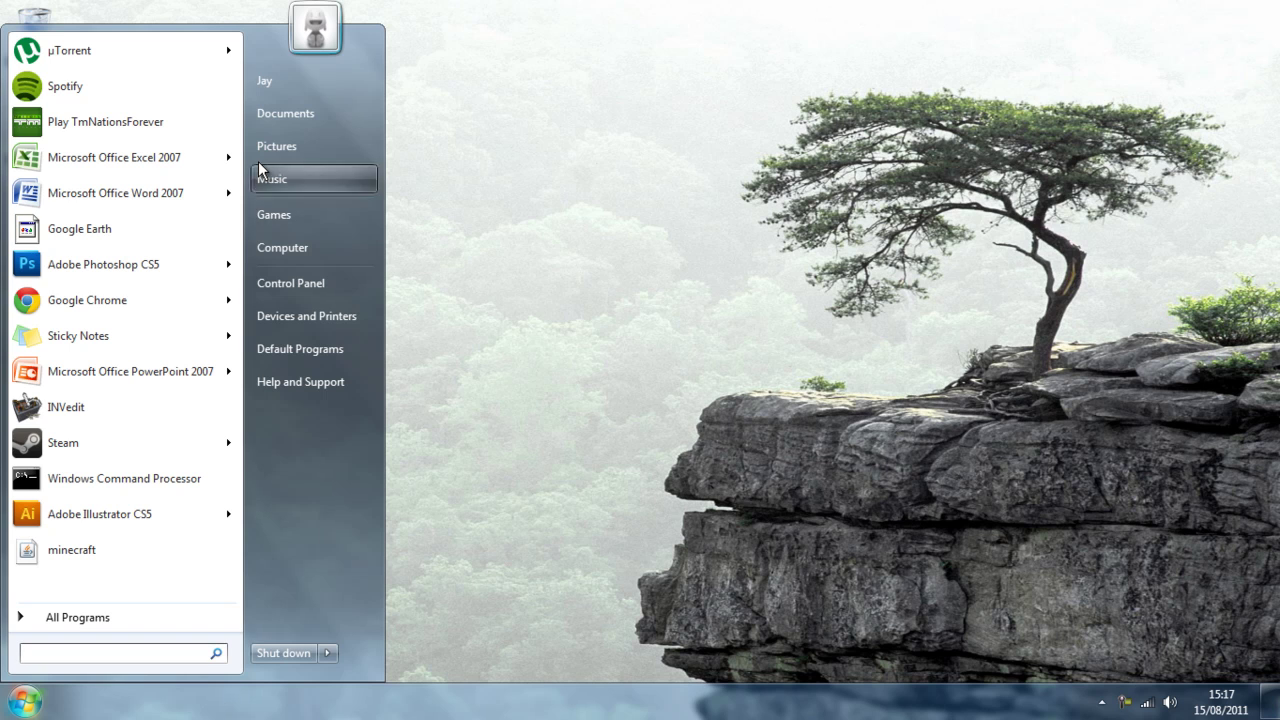
pyautogui.press('Return')
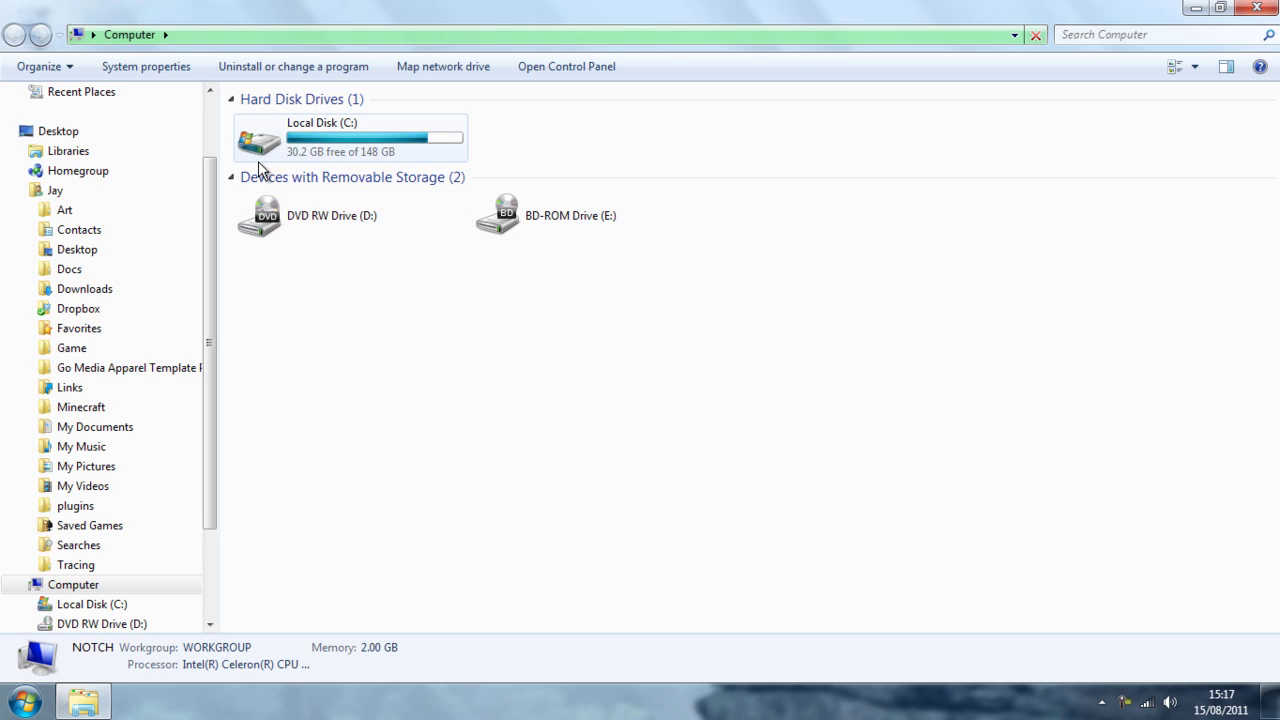
pyautogui.click(258, 168)
pyautogui.doubleClick(258, 168)
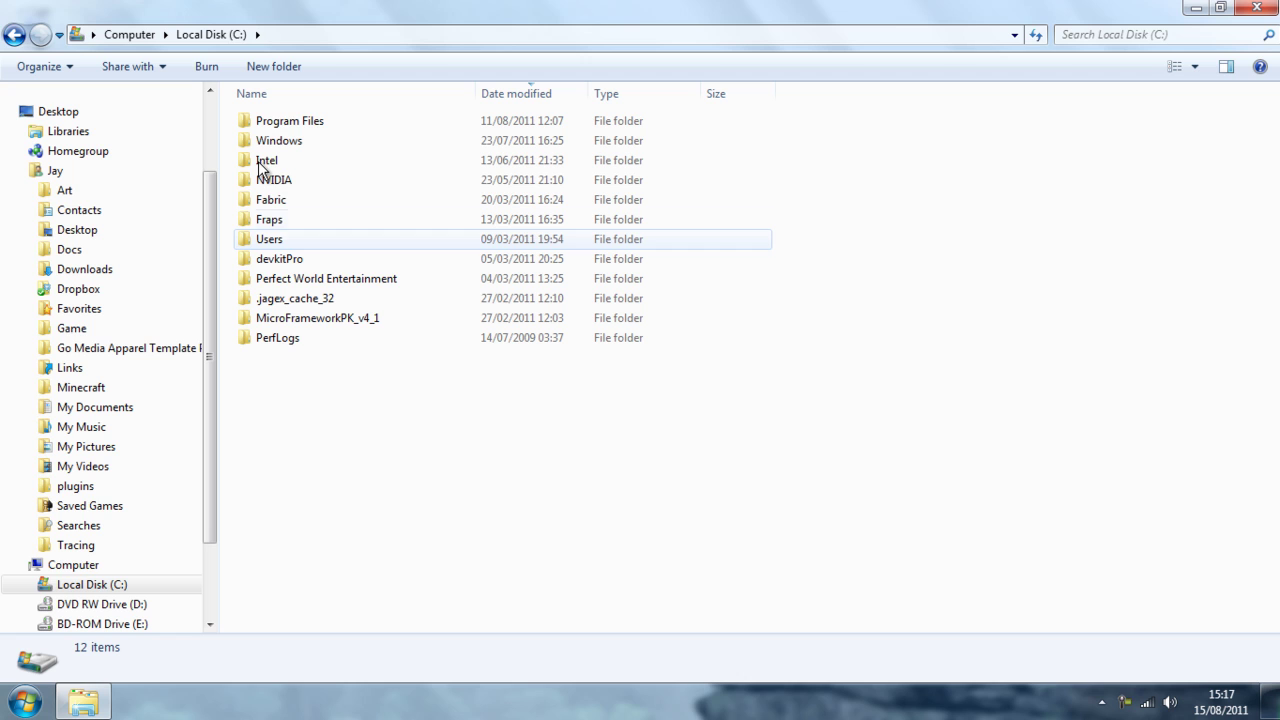
pyautogui.doubleClick(278, 140)
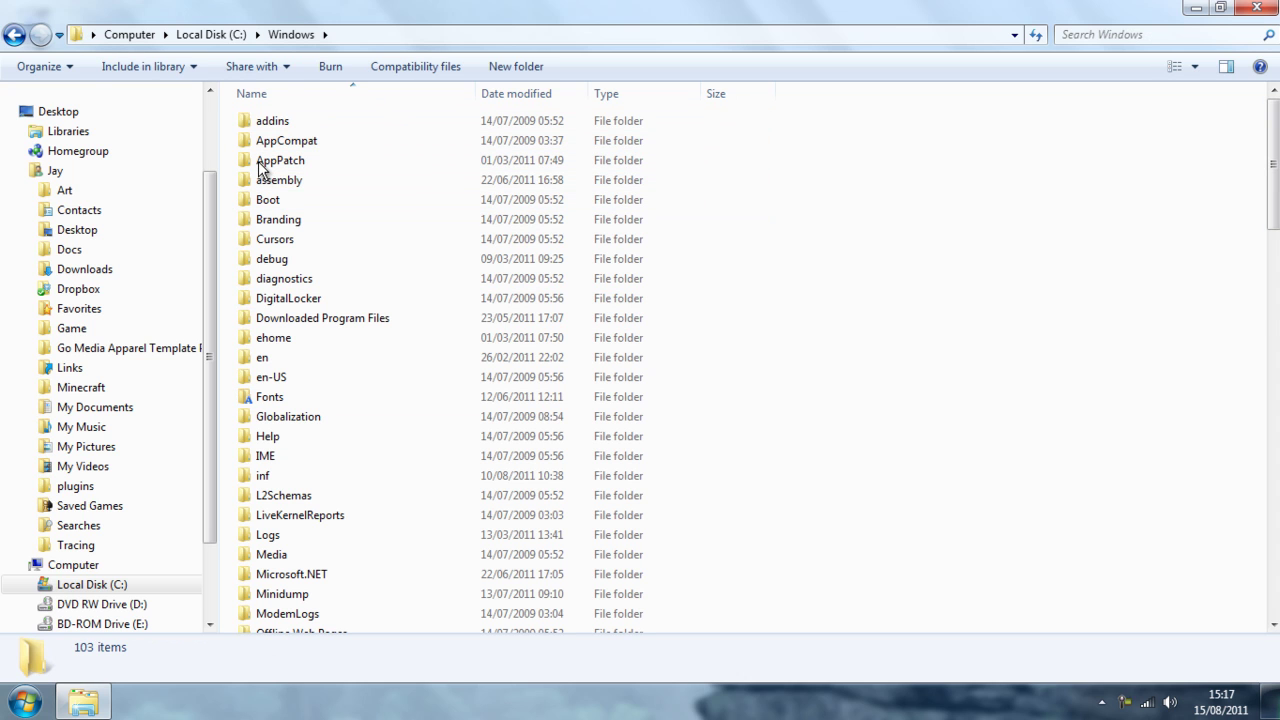
# - Open the System32 folder and its oobe subfolder
pyautogui.scroll(-10, 258, 170)
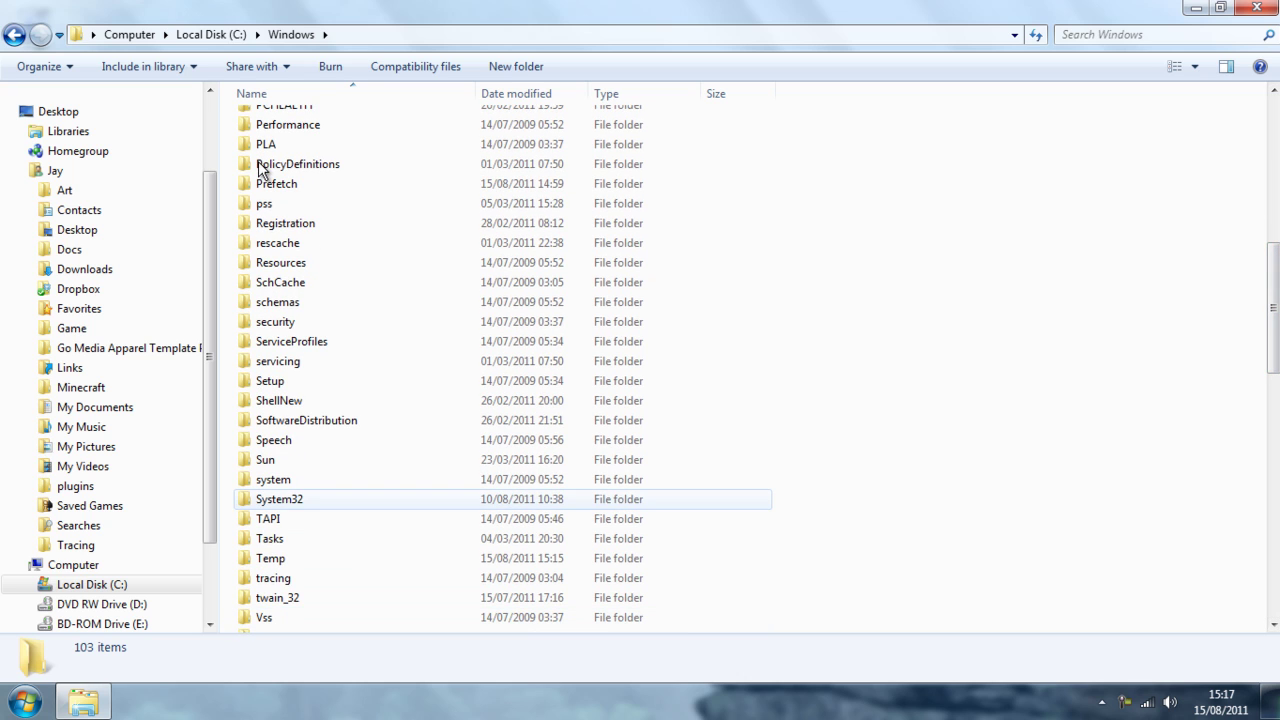
pyautogui.write('system32')
pyautogui.press('Return')
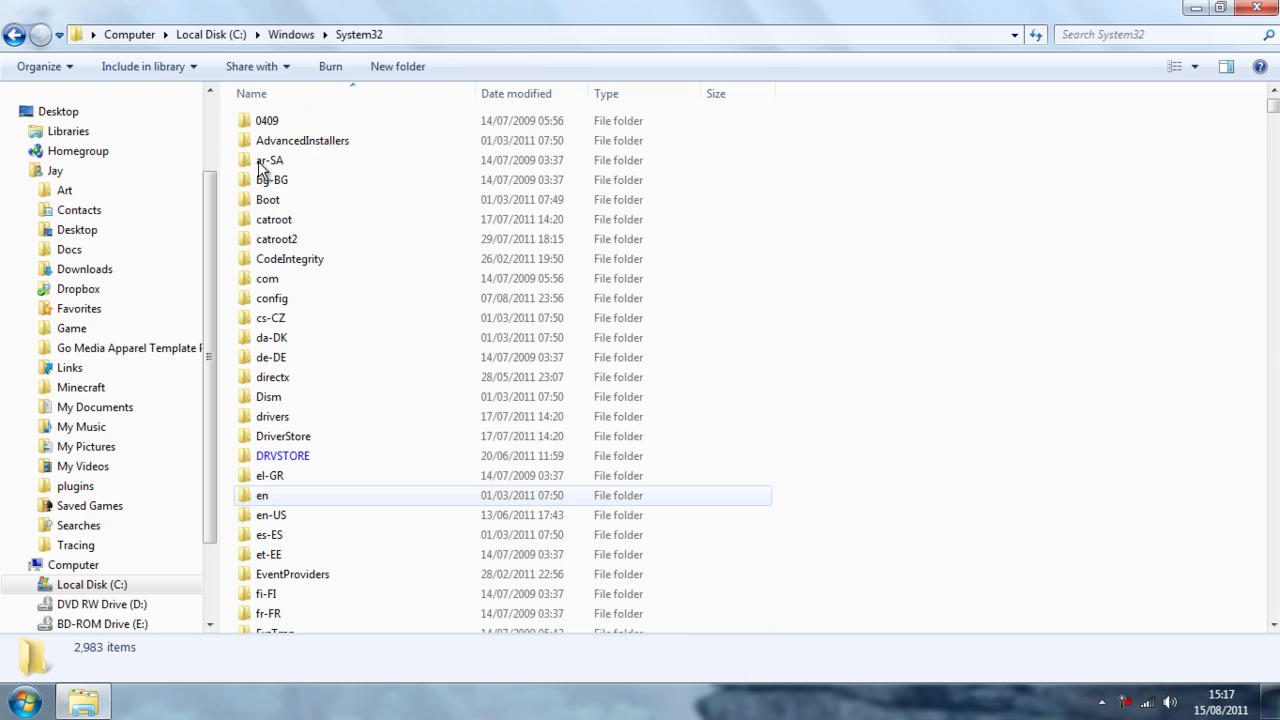
pyautogui.write('de')
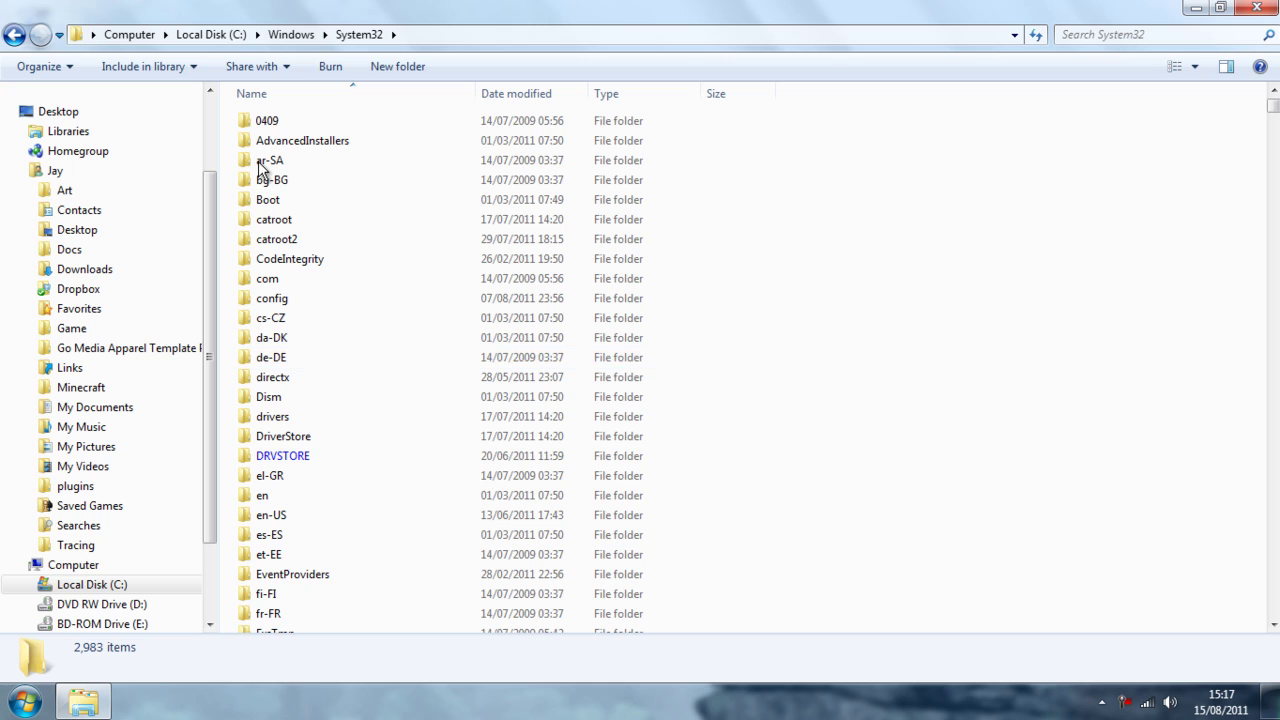
pyautogui.write('oober')
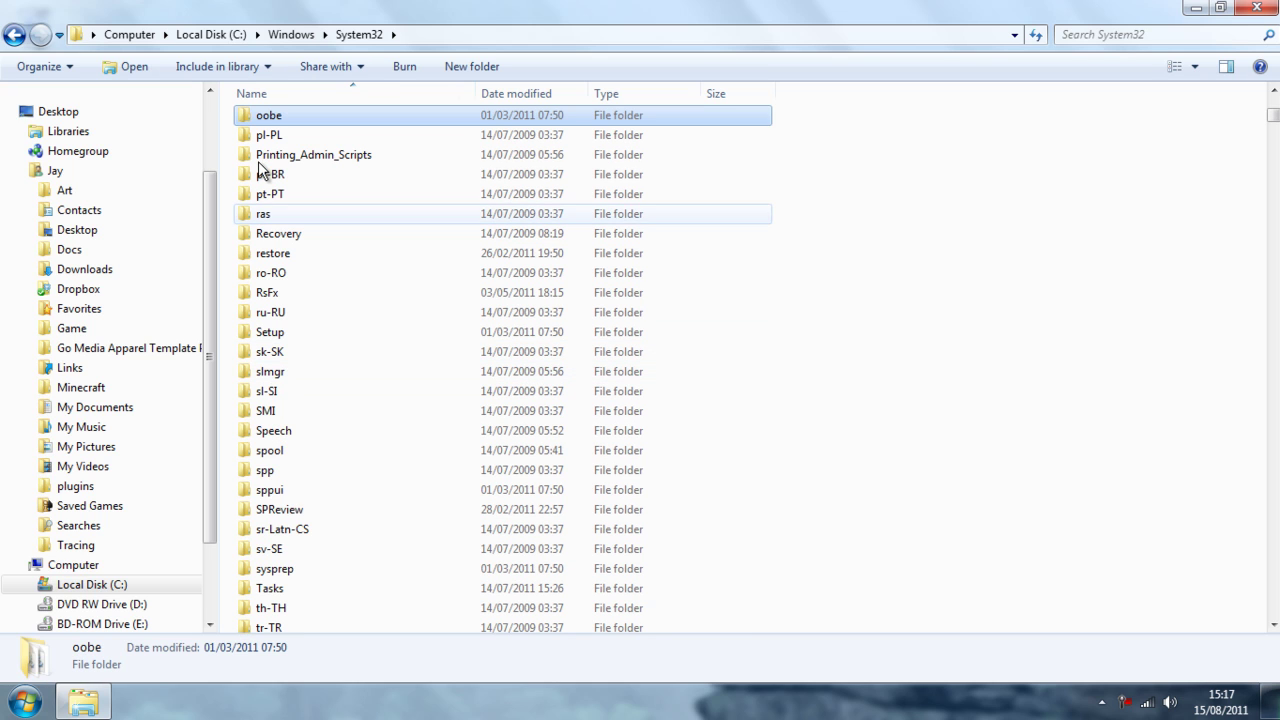
pyautogui.press('Return')
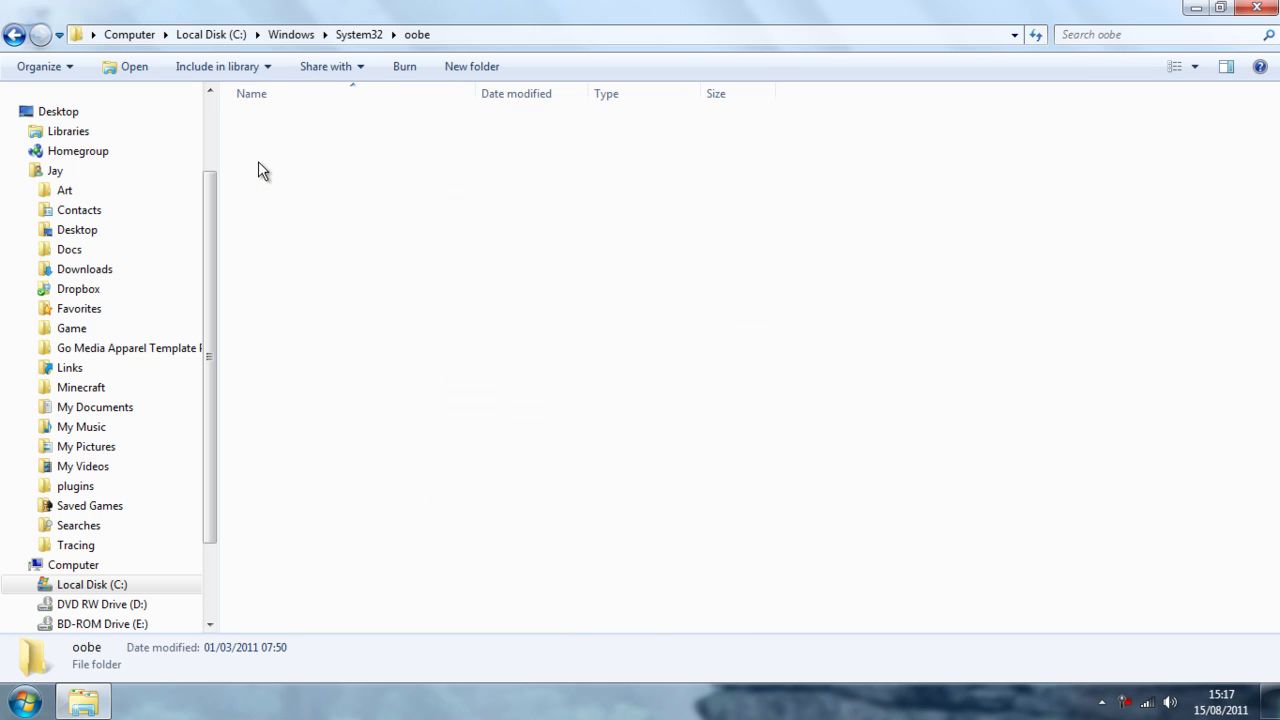
# - Create a new folder named info inside the oobe folder
pyautogui.write('d')
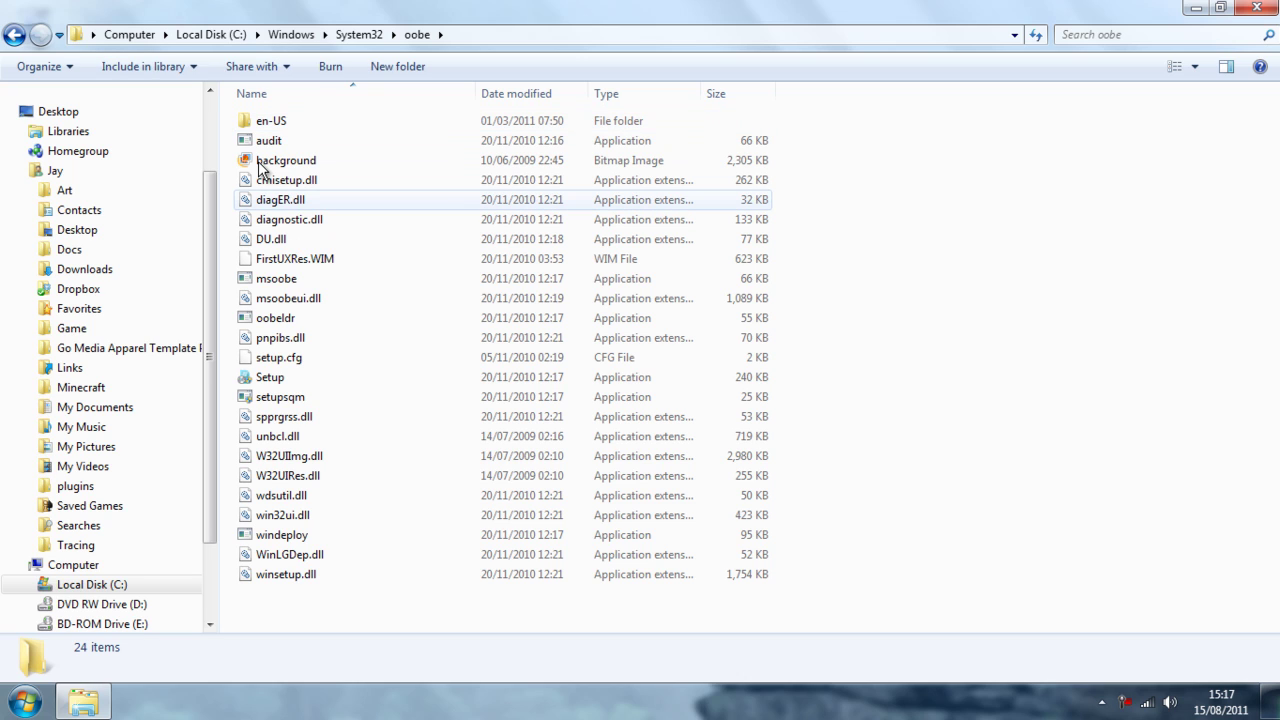
pyautogui.write('d')
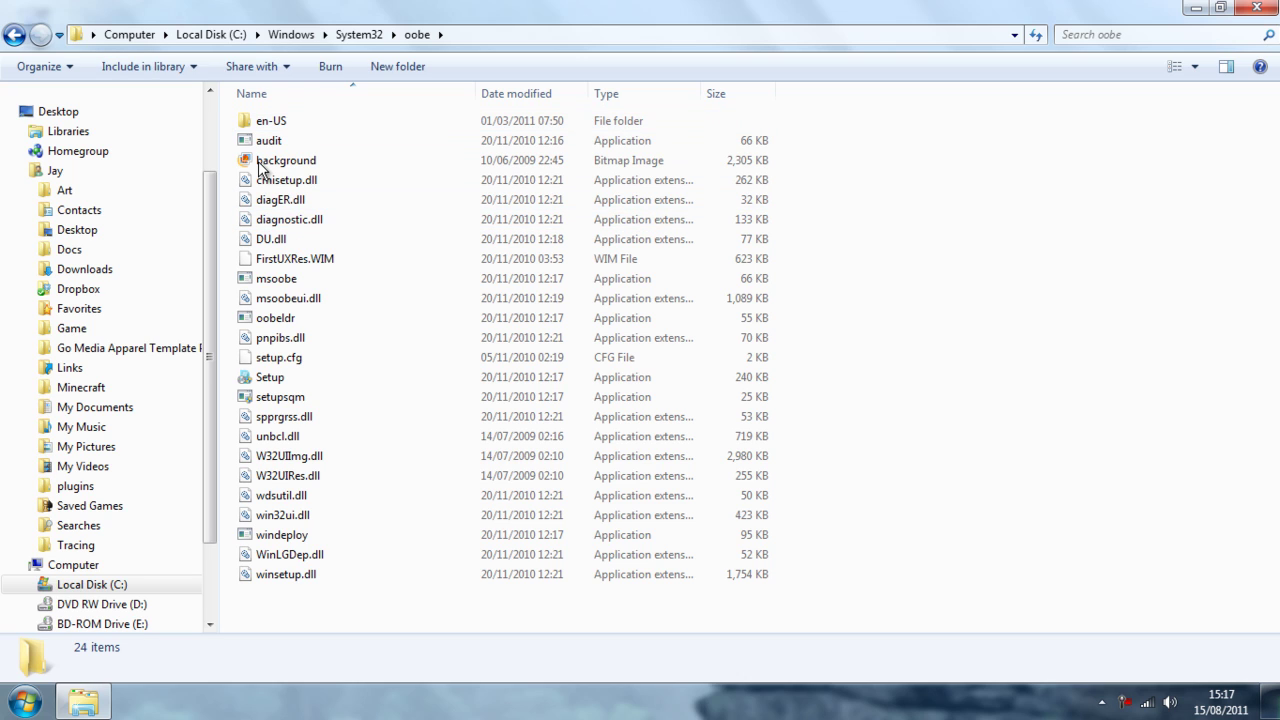
pyautogui.hotkey('shift', 'F10')
pyautogui.press('w')
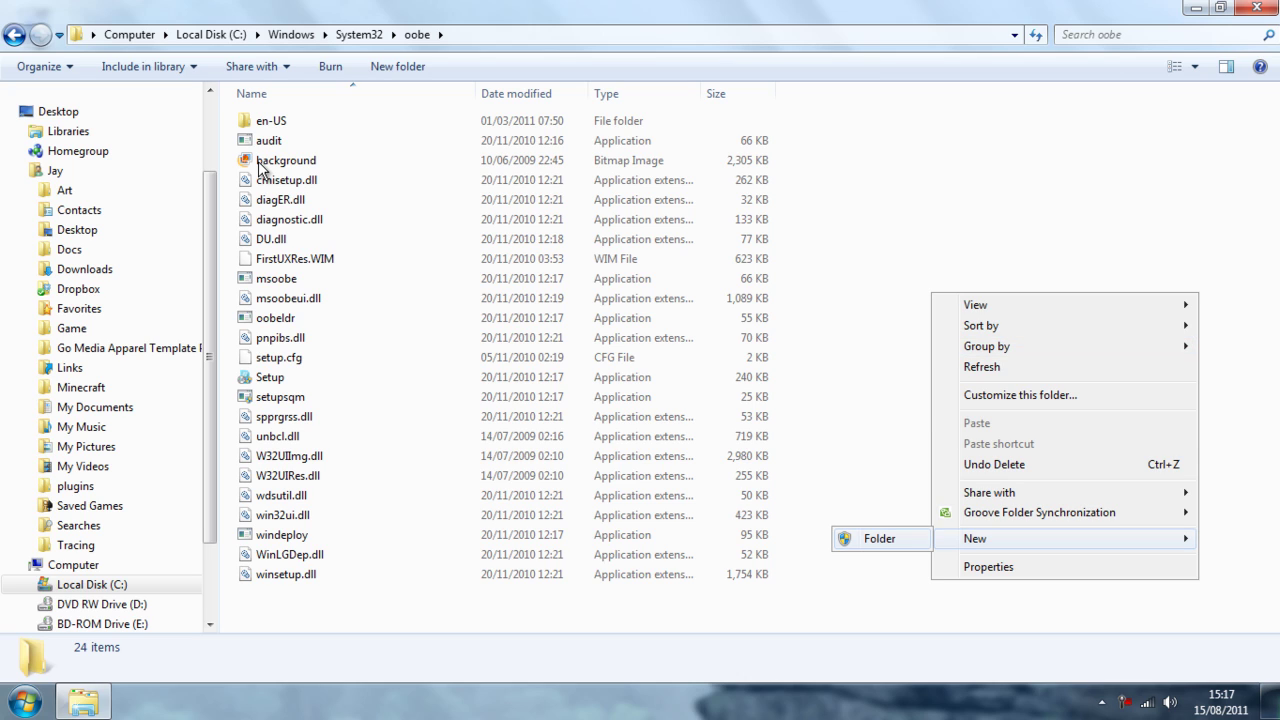
pyautogui.press('Return')
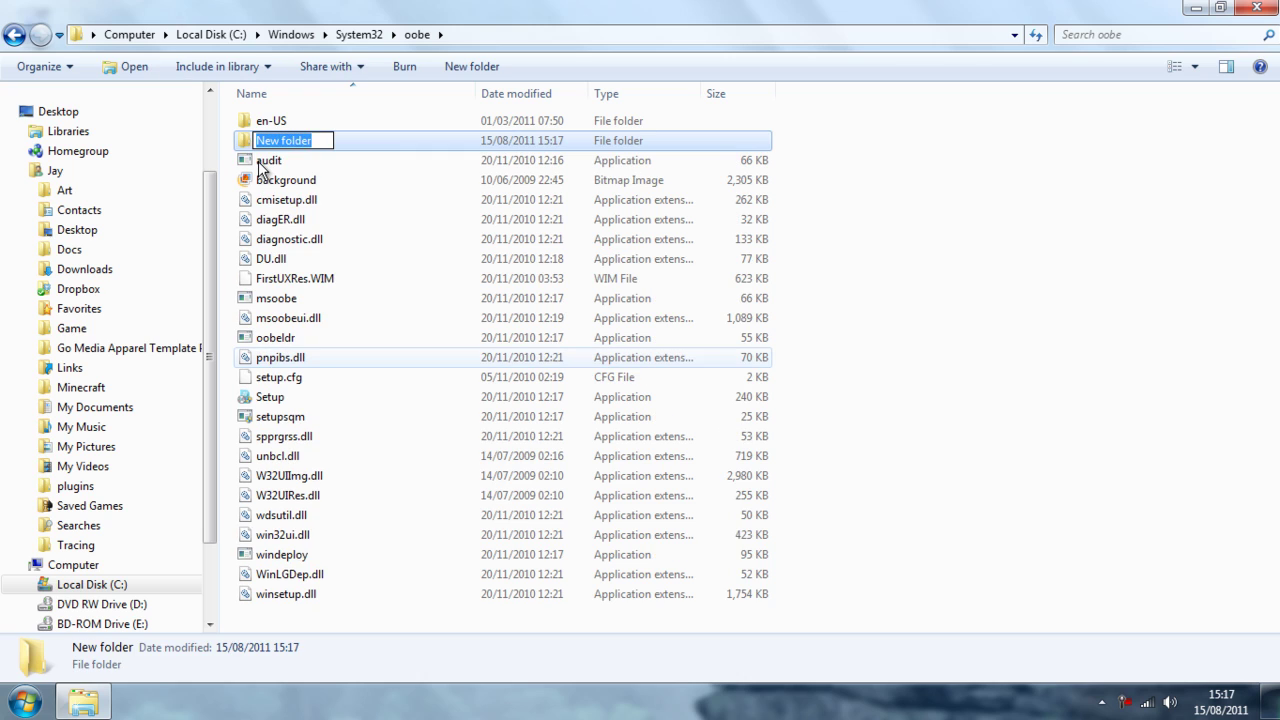
pyautogui.write('info')
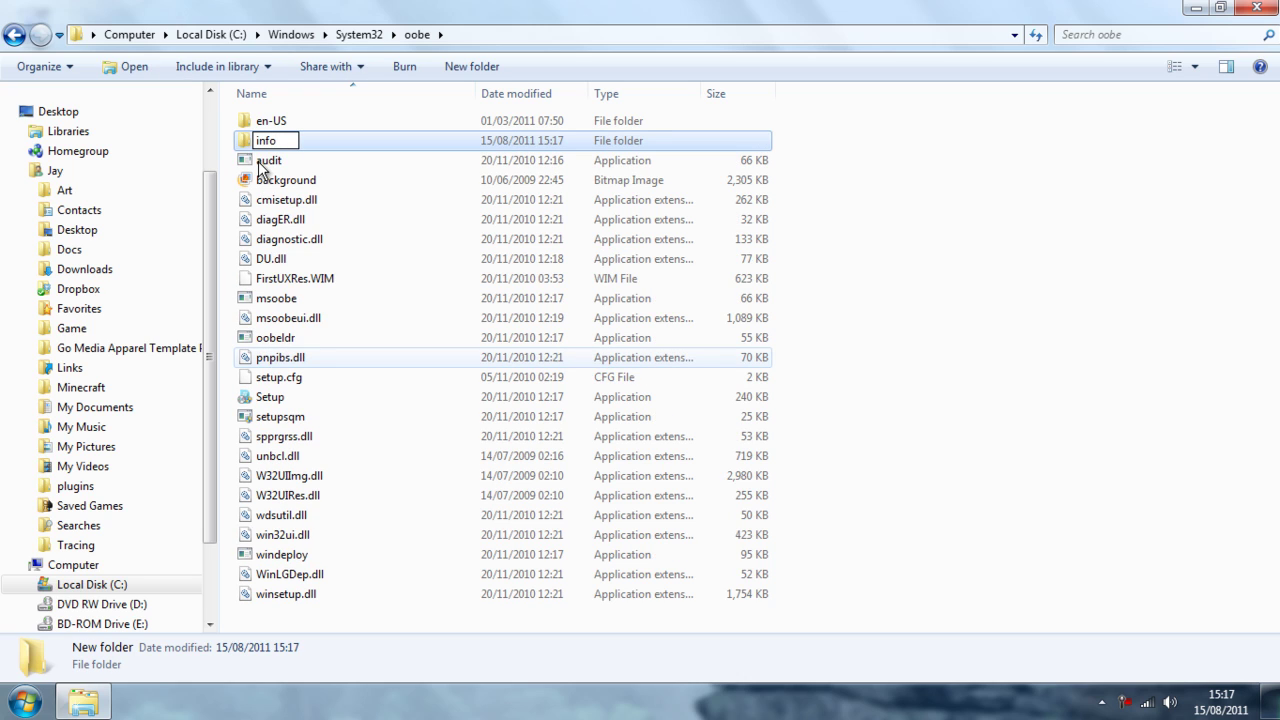
pyautogui.press('Escape')
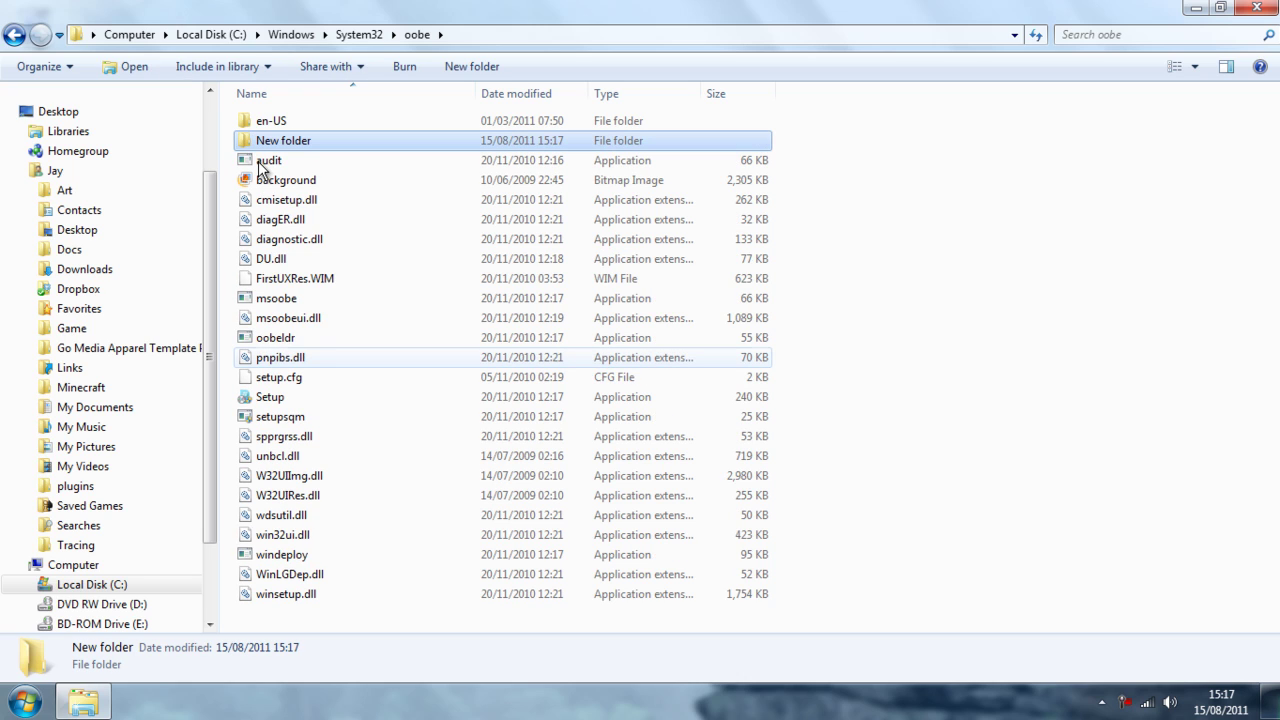
# - Open the info folder and create a subfolder named backgrounds inside it
pyautogui.doubleClick(265, 141)
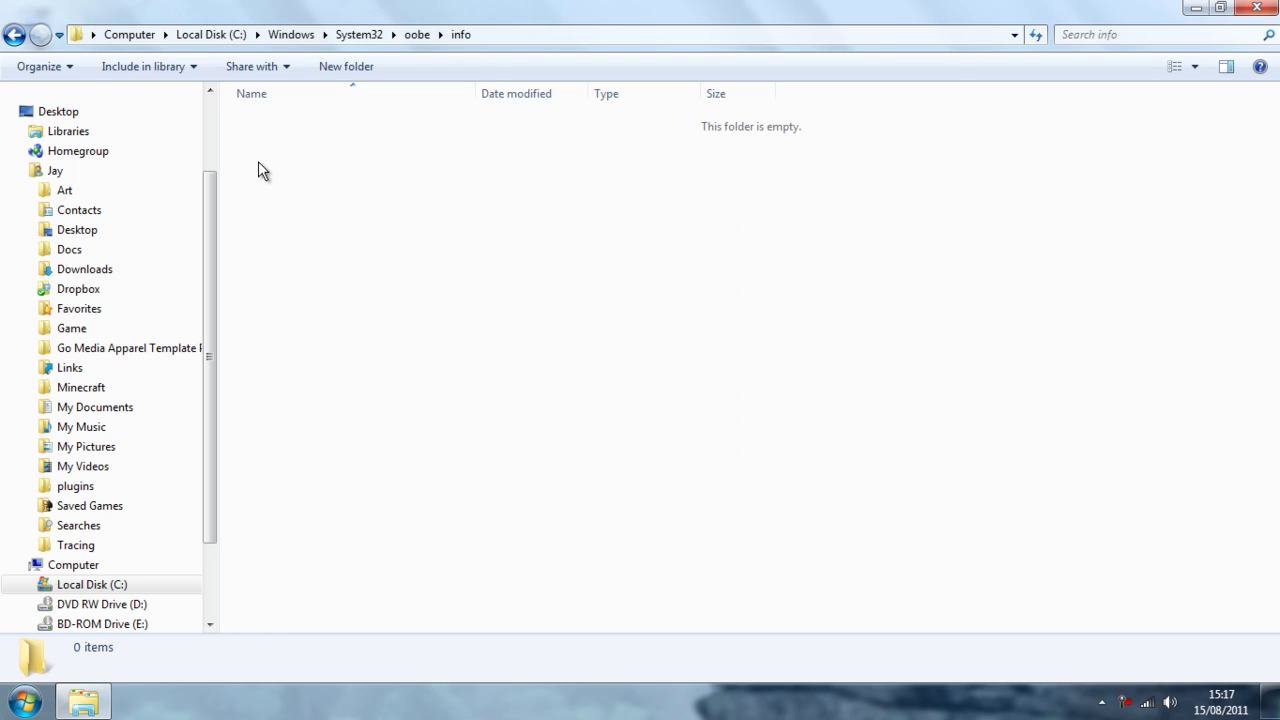
pyautogui.rightClick(435, 212)
pyautogui.press('Down')
pyautogui.press('Down')
pyautogui.press('Down')
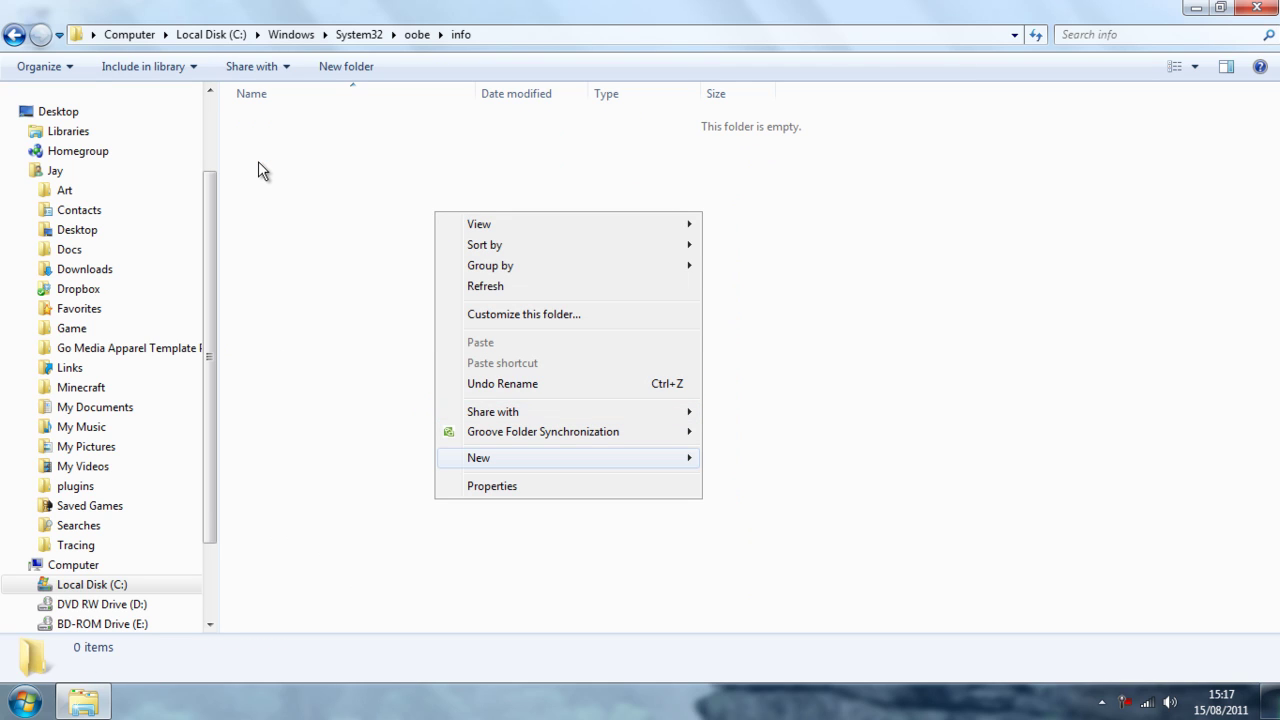
pyautogui.press('Right')
pyautogui.press('Return')
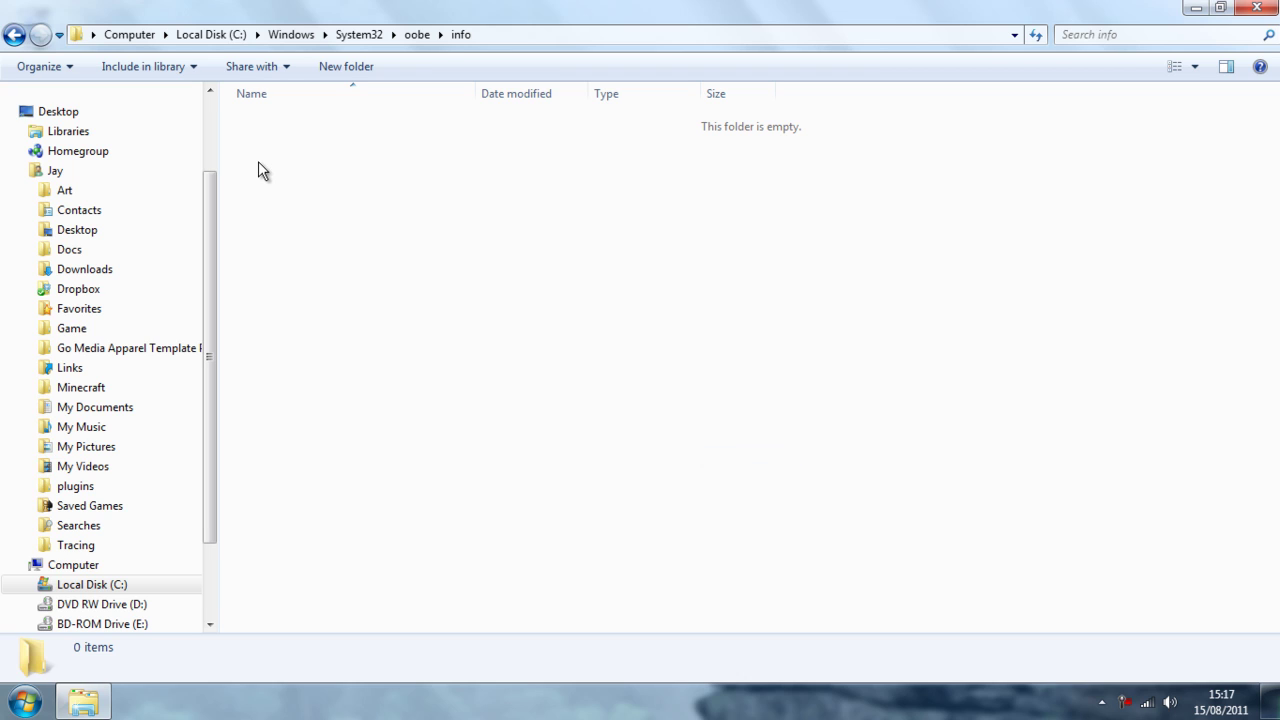
pyautogui.write('backgrounds')
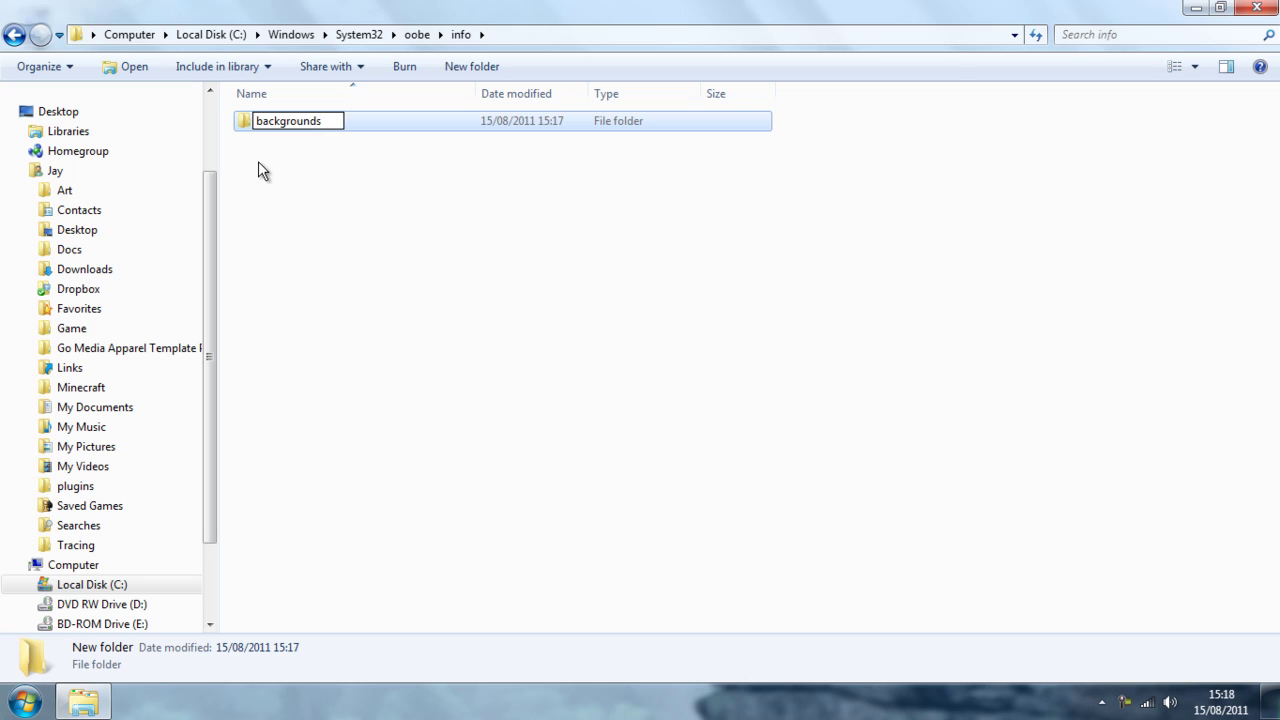
pyautogui.press('Return')
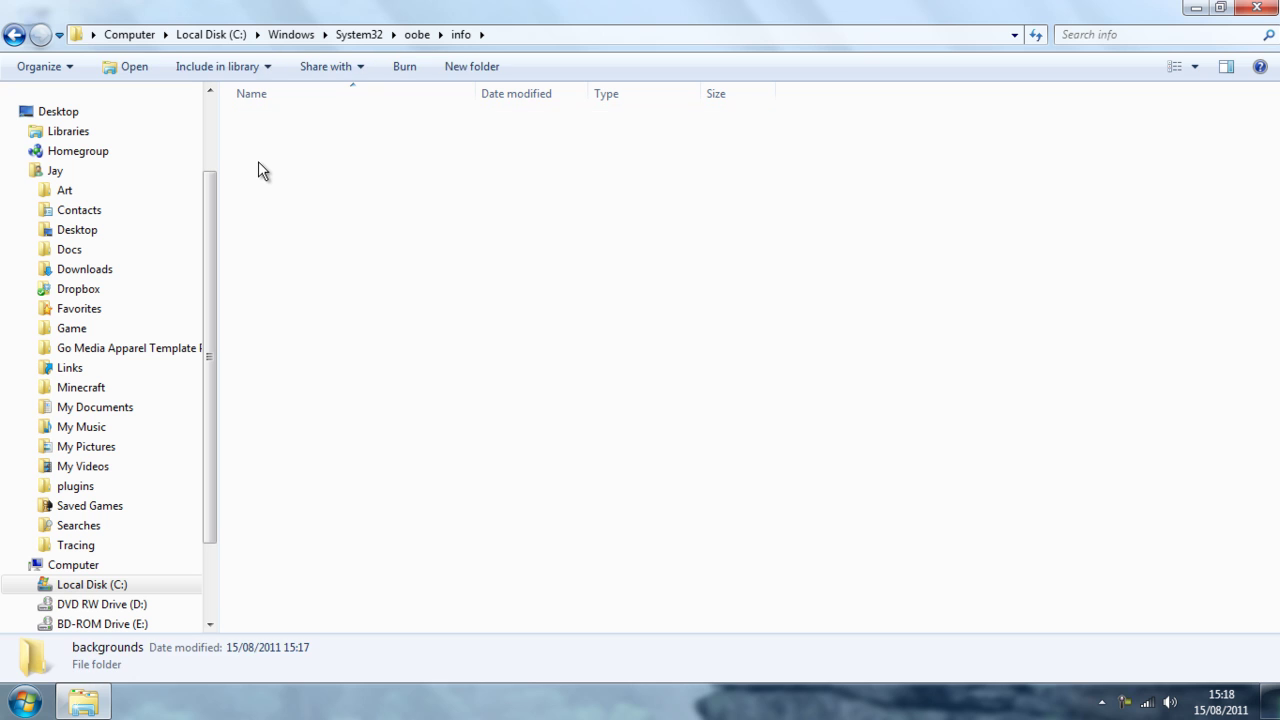
# - Open the backgrounds folder beside the desktop and move the backgroundDefault image from the desktop into it, granting administrator permission
pyautogui.moveTo(410, 10); pyautogui.dragTo(1279, 342)
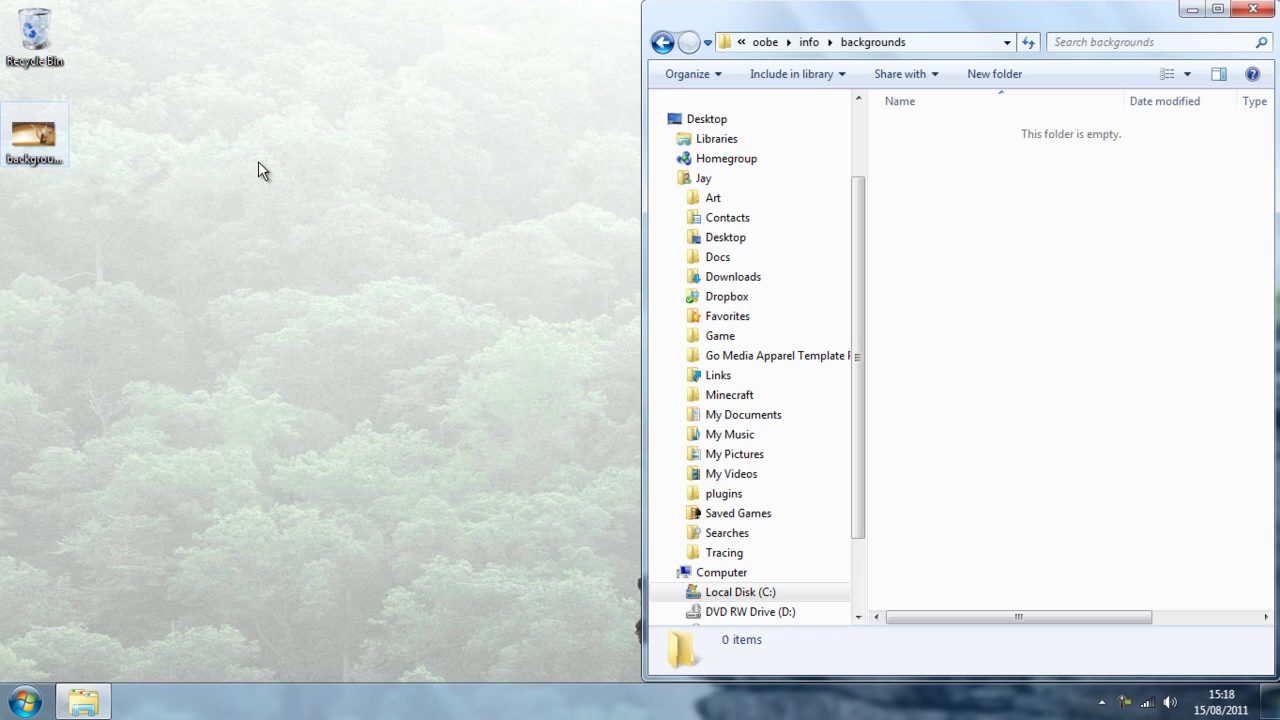
pyautogui.moveTo(34, 134); pyautogui.dragTo(968, 234)
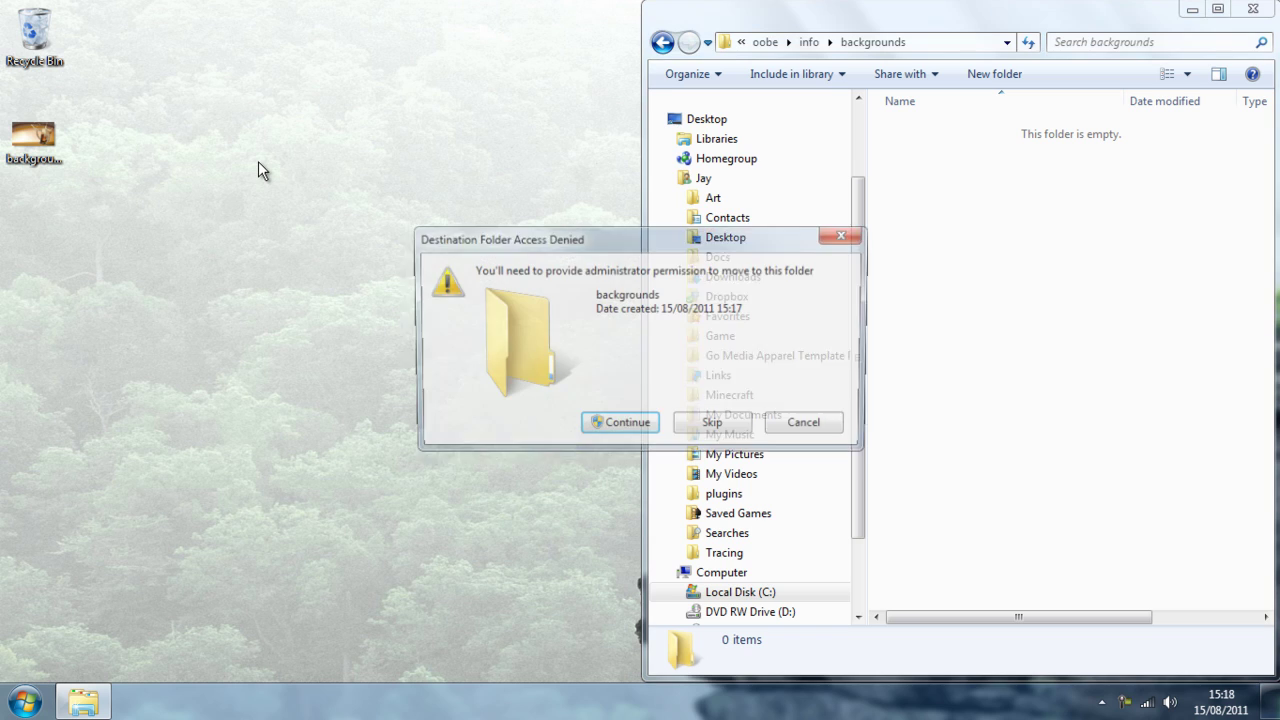
pyautogui.press('Return')
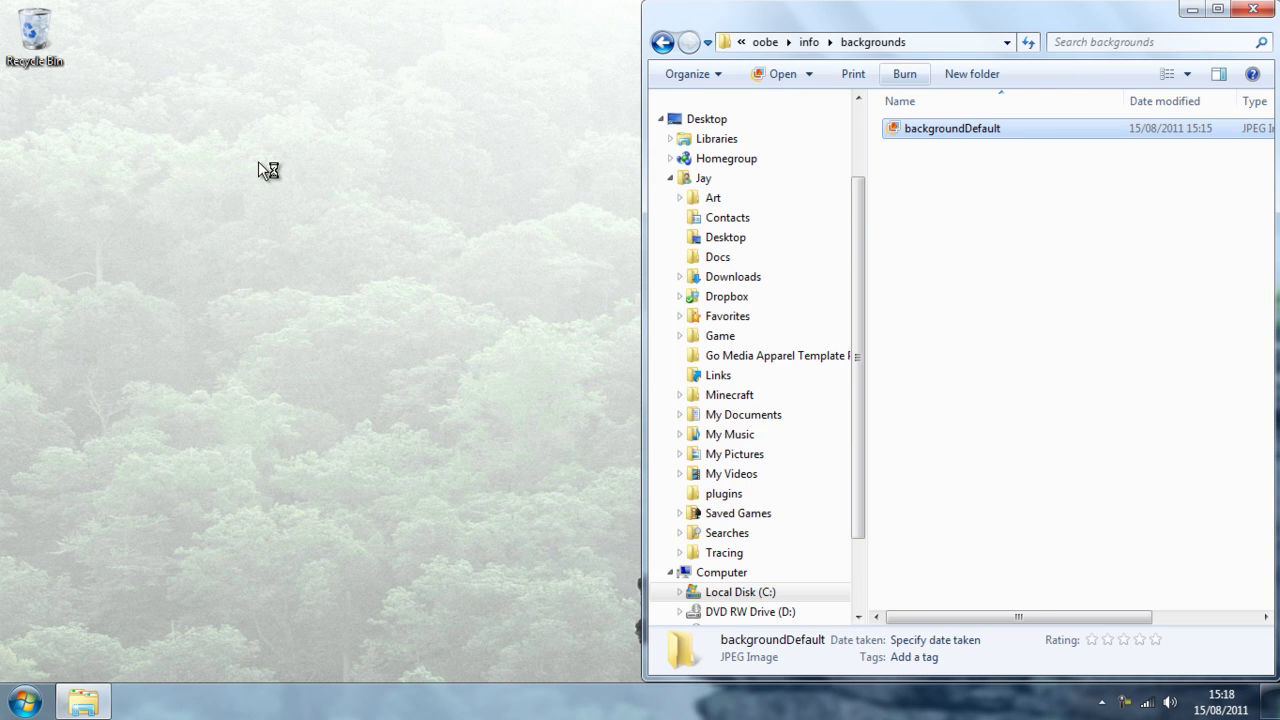
# - Close the Explorer window and lock the computer to check the logon background
pyautogui.press('super+Left')
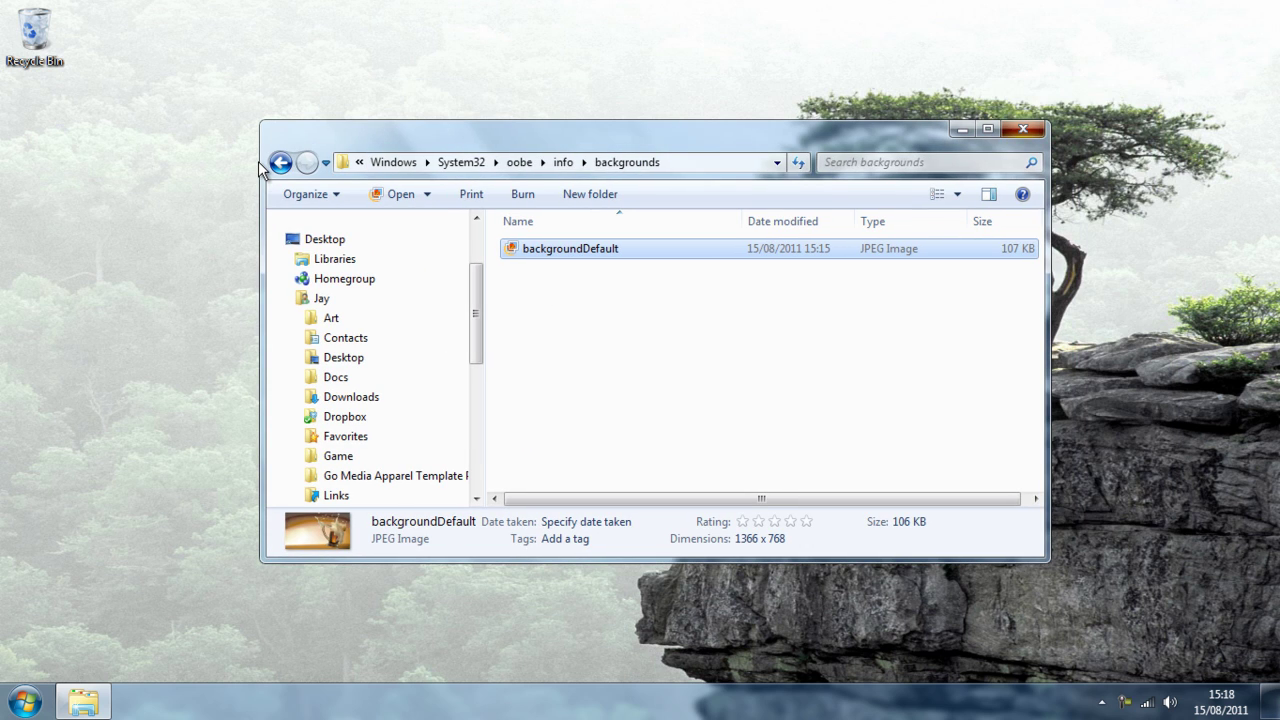
pyautogui.hotkey('alt', 'F4')
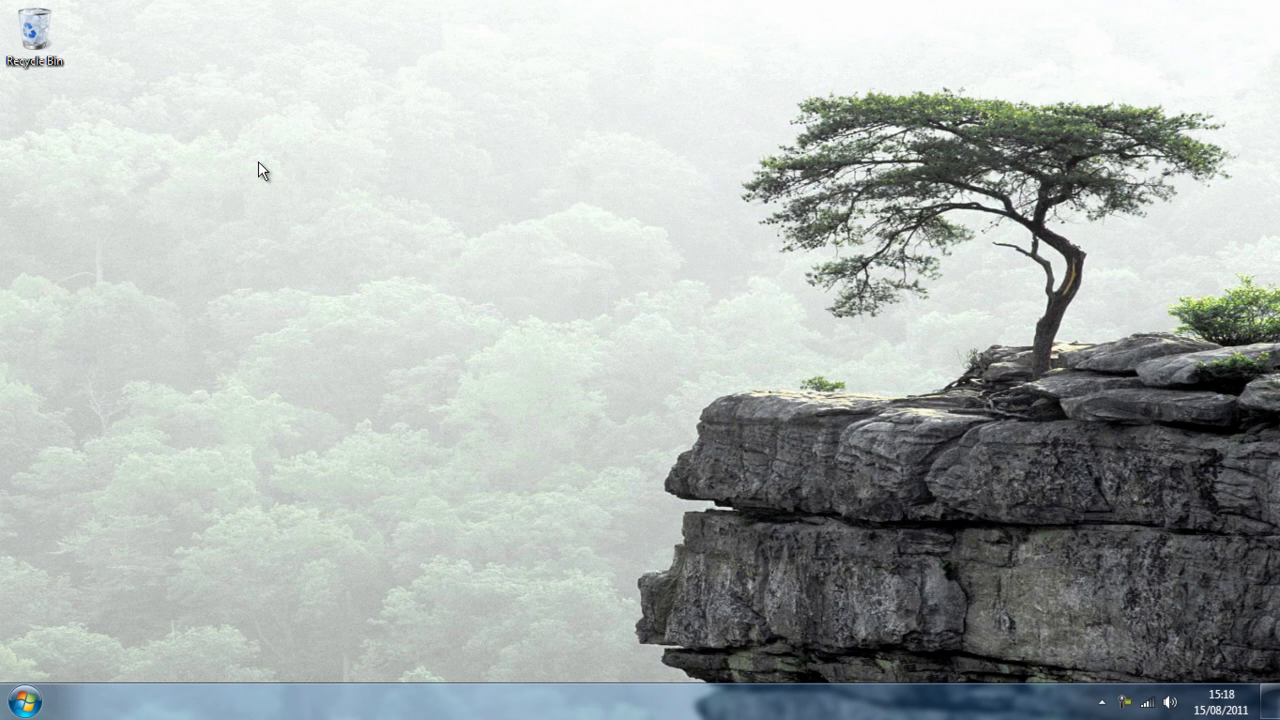
pyautogui.press('super+l')
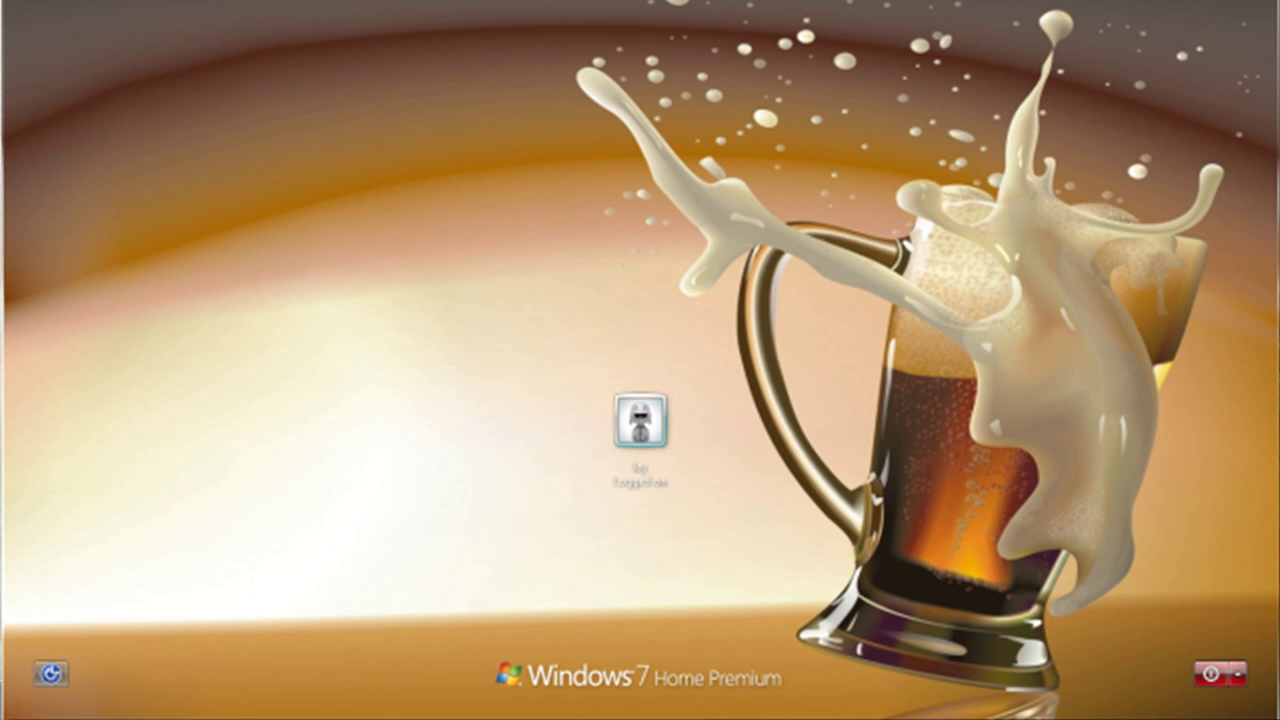